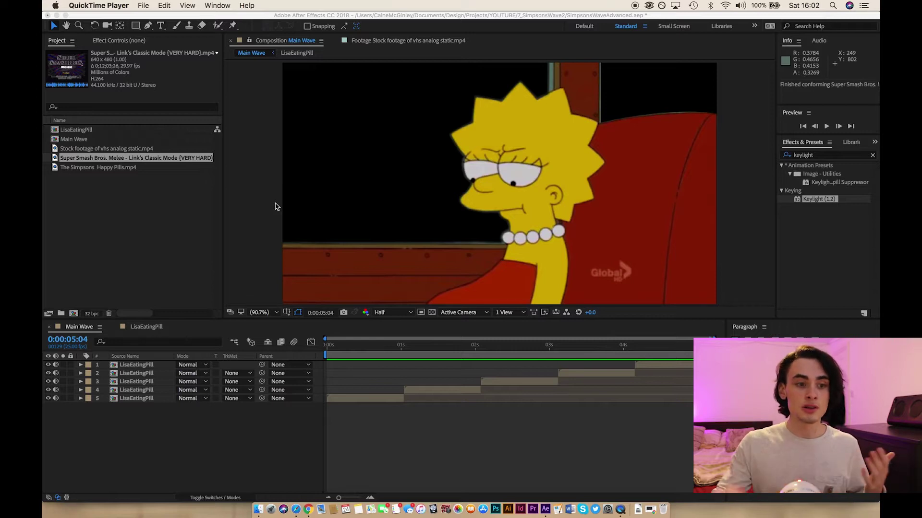
Look through the project footage and preview The Simpsons Happy Pills.mp4 in its footage tab
left_click(97, 157)
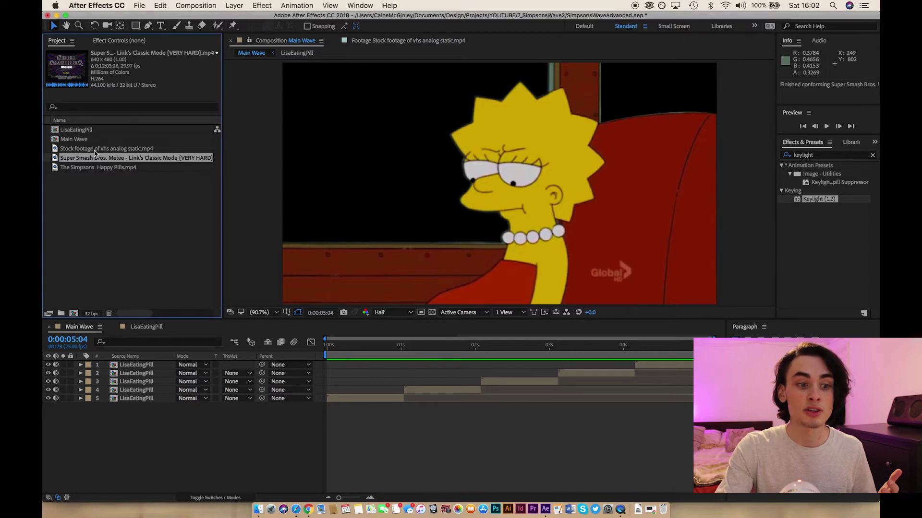
left_click(80, 149)
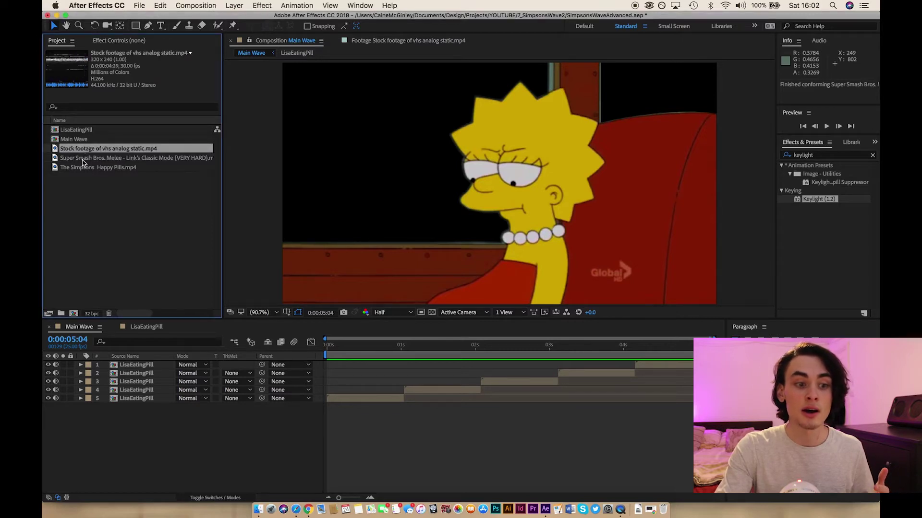
left_click(82, 158)
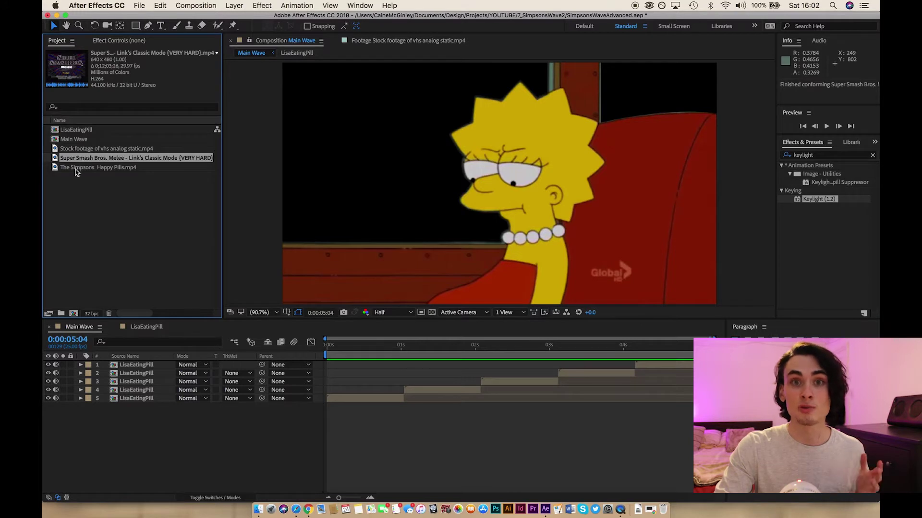
double_click(75, 169)
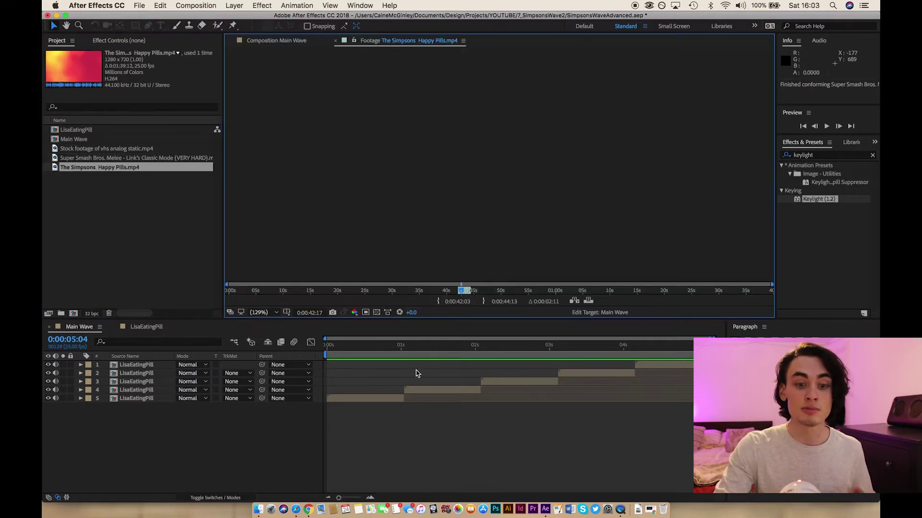
left_click(462, 292)
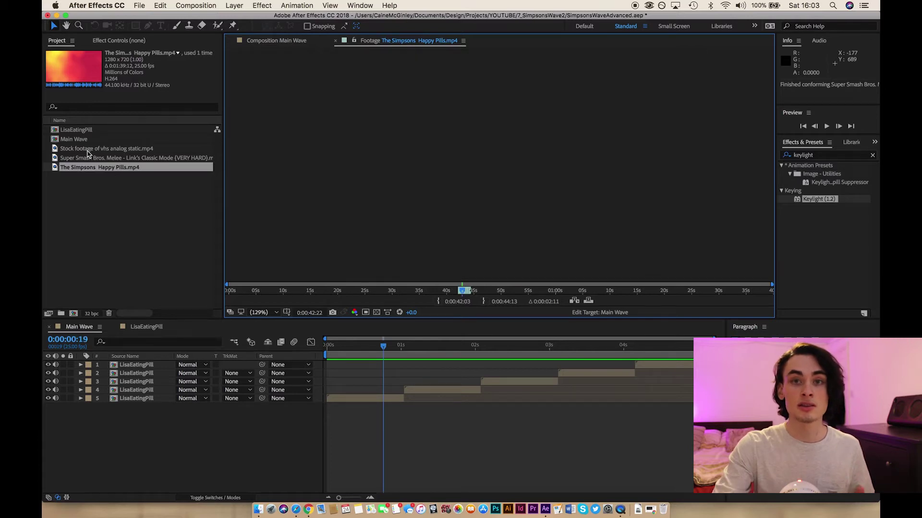
left_click(88, 152)
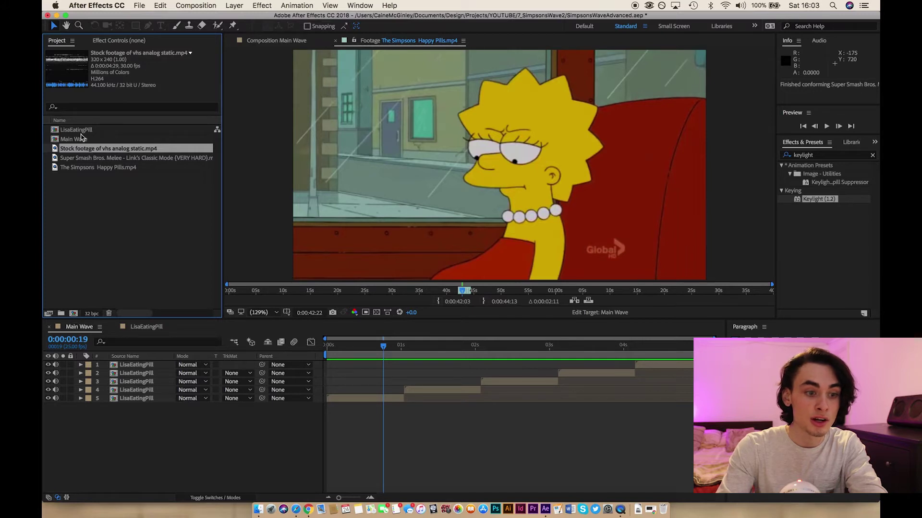
left_click(66, 169)
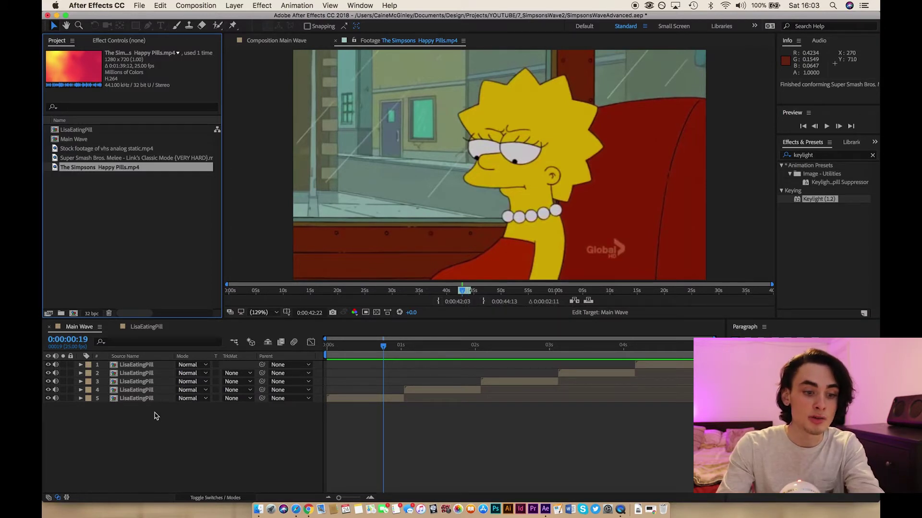
Replace Main Wave's LisaEatingPill layers with The Simpsons Happy Pills.mp4 and go to 0:00:00:13
left_click(130, 390)
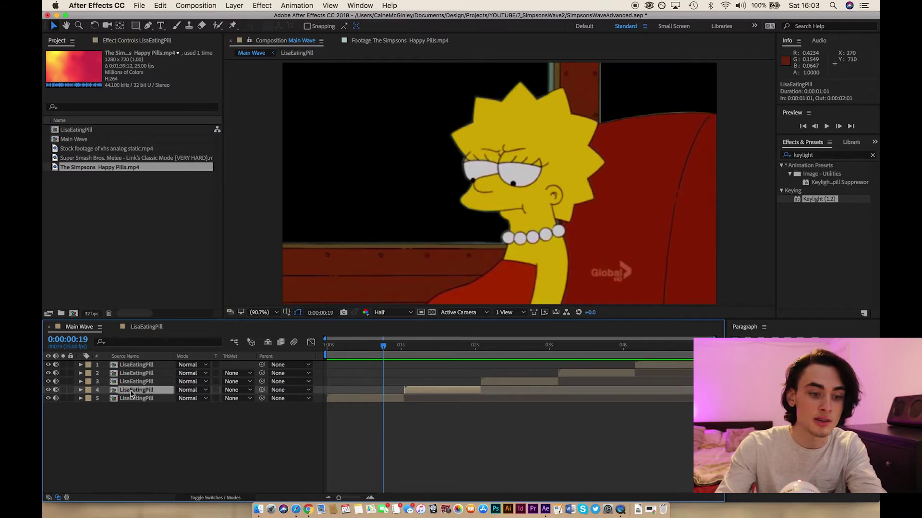
key("Delete")
left_click(135, 382)
key("Delete")
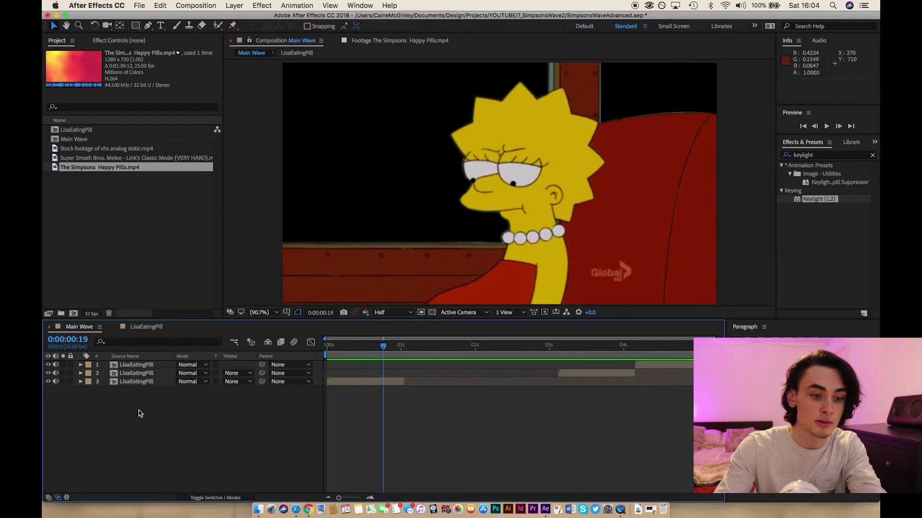
left_click_drag(138, 411, 137, 365)
key("Delete")
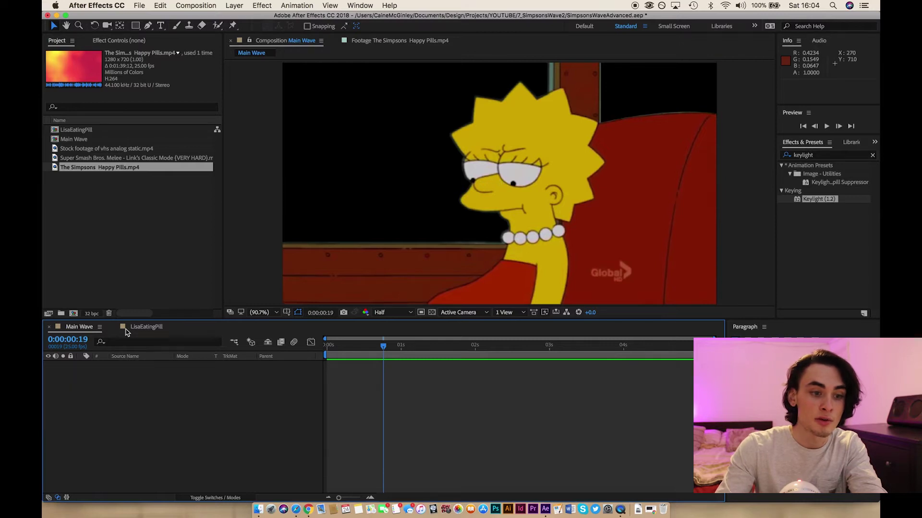
left_click_drag(62, 174, 148, 411)
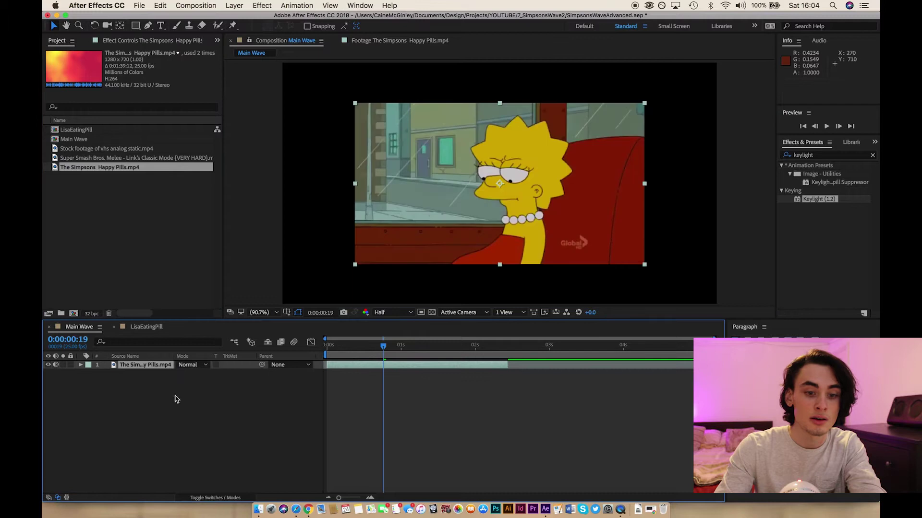
left_click_drag(383, 345, 366, 348)
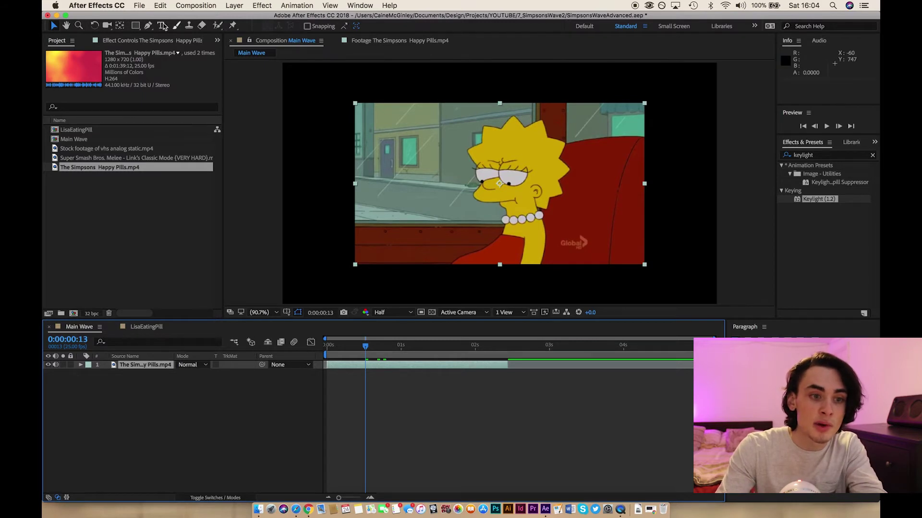
With the Pen tool at 200% zoom, start a mask along the left edge and Lisa's chin
left_click(148, 25)
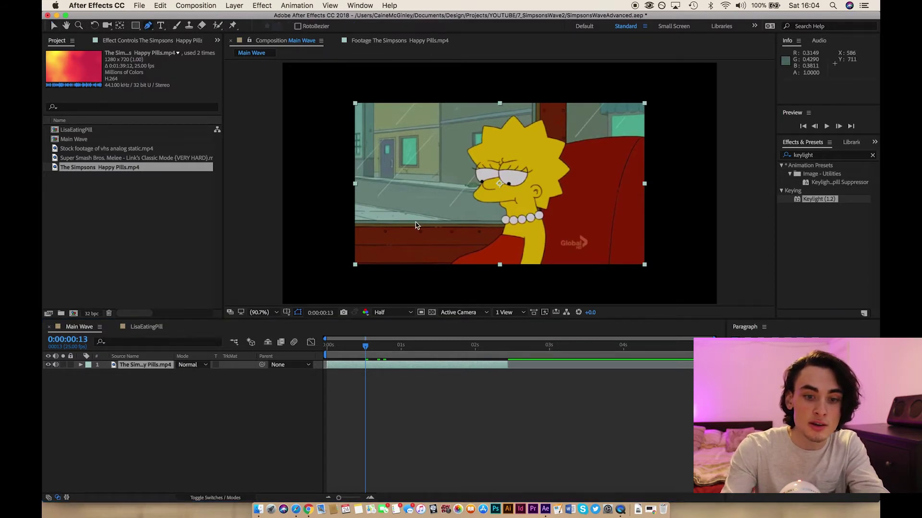
key("period")
key("period")
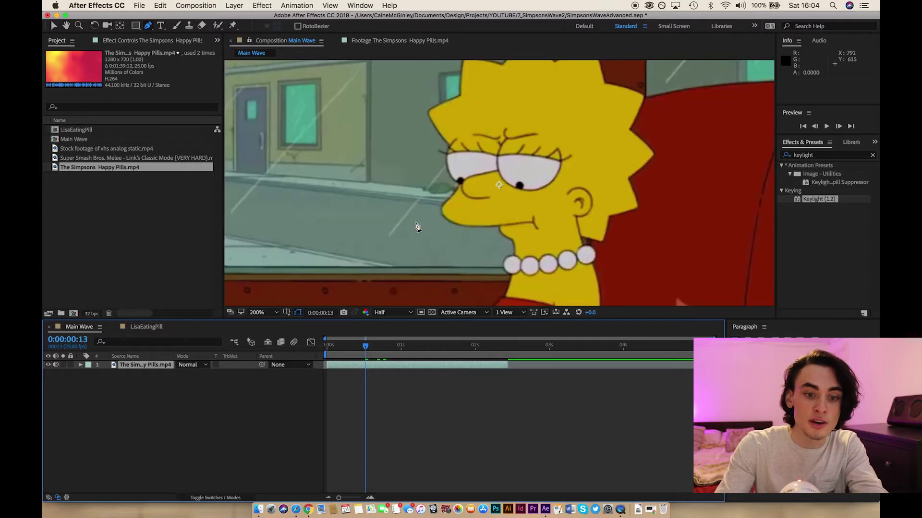
left_click_drag(432, 211, 551, 196)
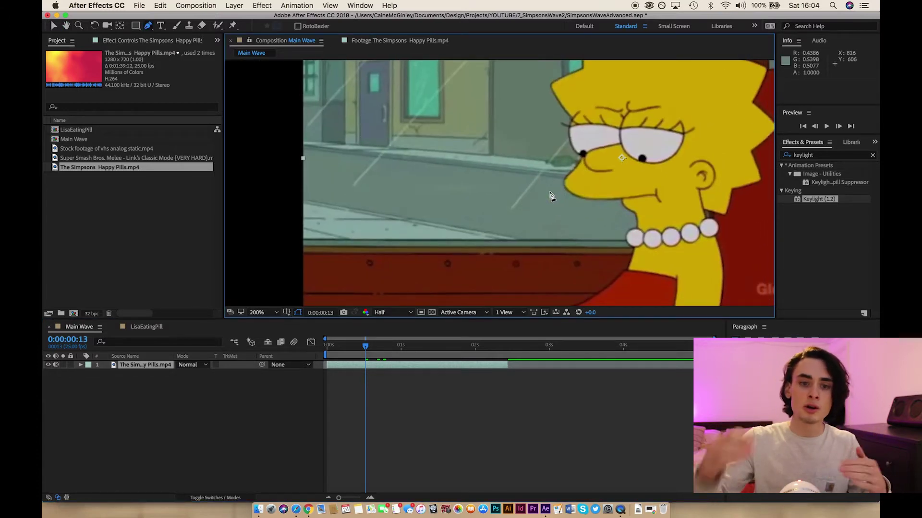
left_click(298, 238)
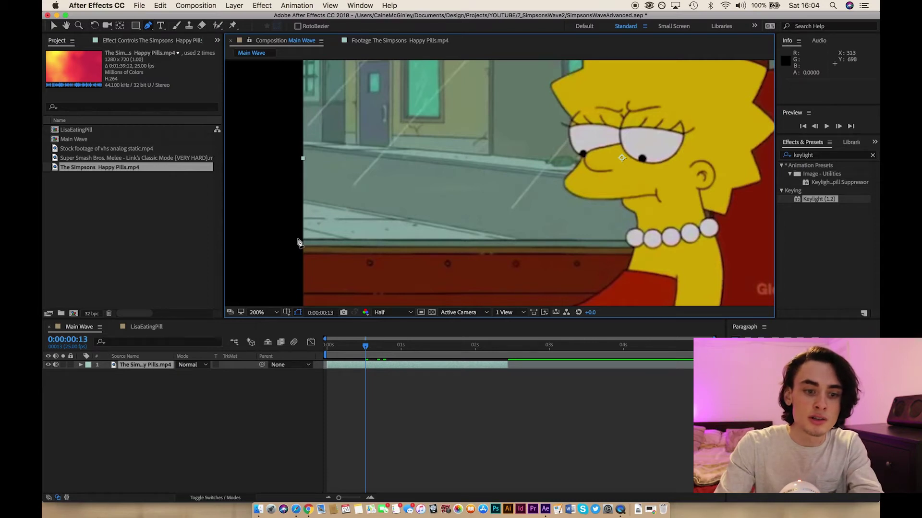
left_click(623, 242)
left_click(520, 155)
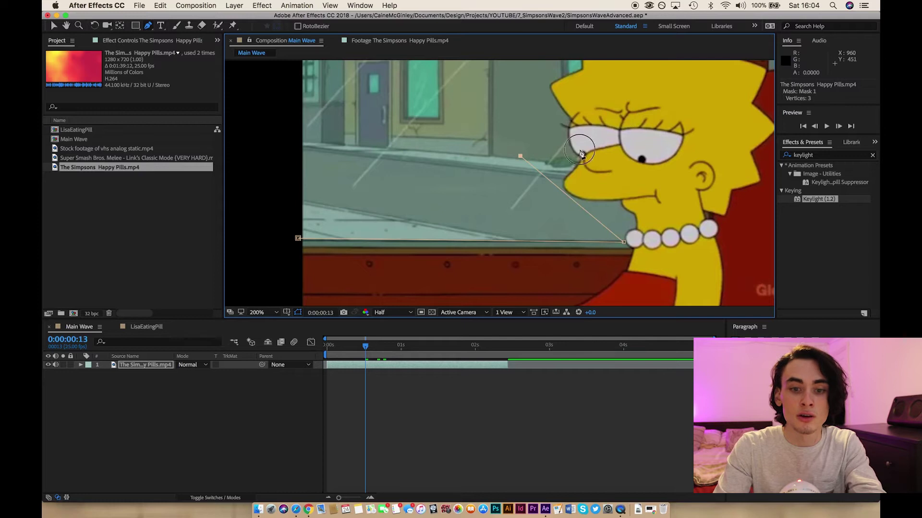
Trace the mask up along Lisa's hair and the frame top, then close it
left_click_drag(612, 132, 499, 254)
left_click(493, 124)
left_click(544, 123)
left_click(582, 85)
left_click_drag(340, 98, 503, 103)
left_click(344, 91)
left_click_drag(353, 204, 343, 88)
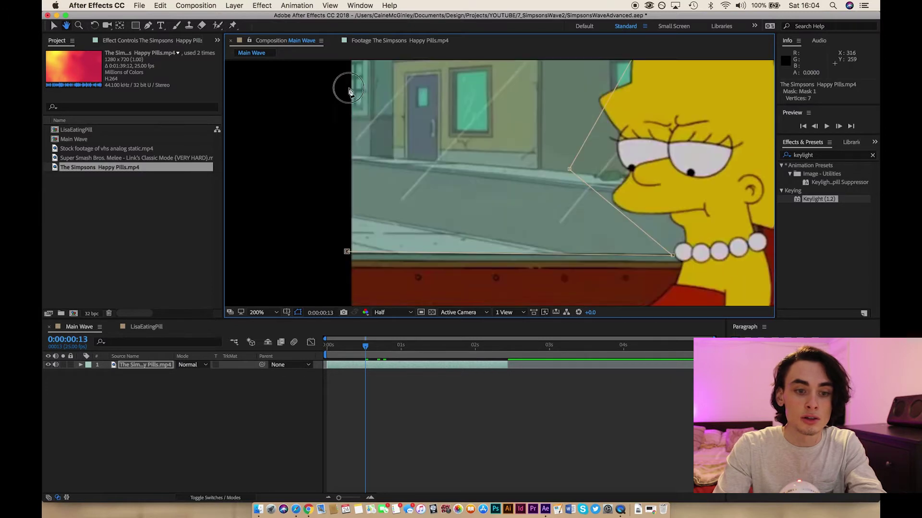
left_click(346, 246)
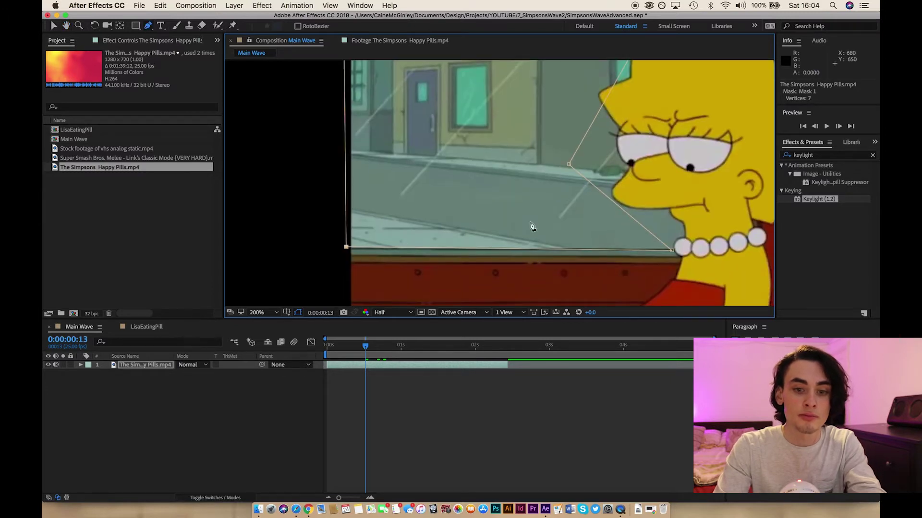
left_click_drag(657, 192, 533, 217)
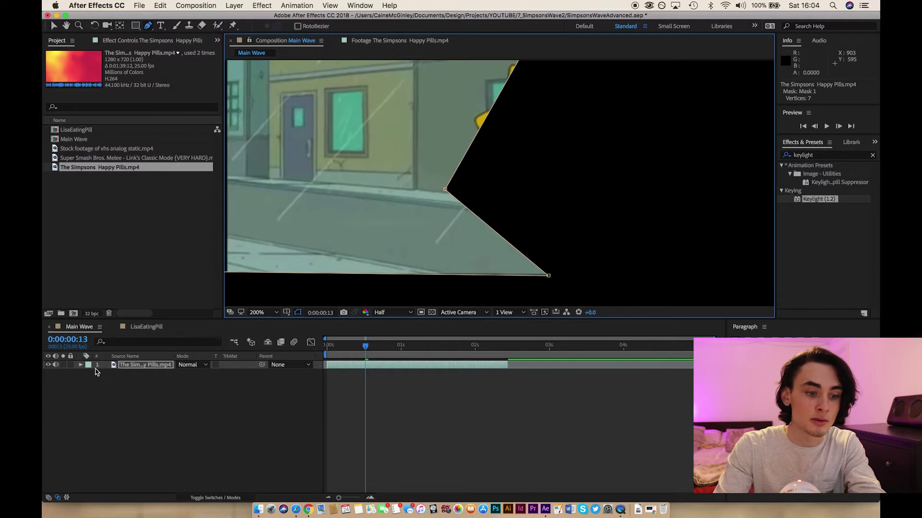
Set Mask 1 on the Happy Pills layer to Subtract
left_click(143, 368)
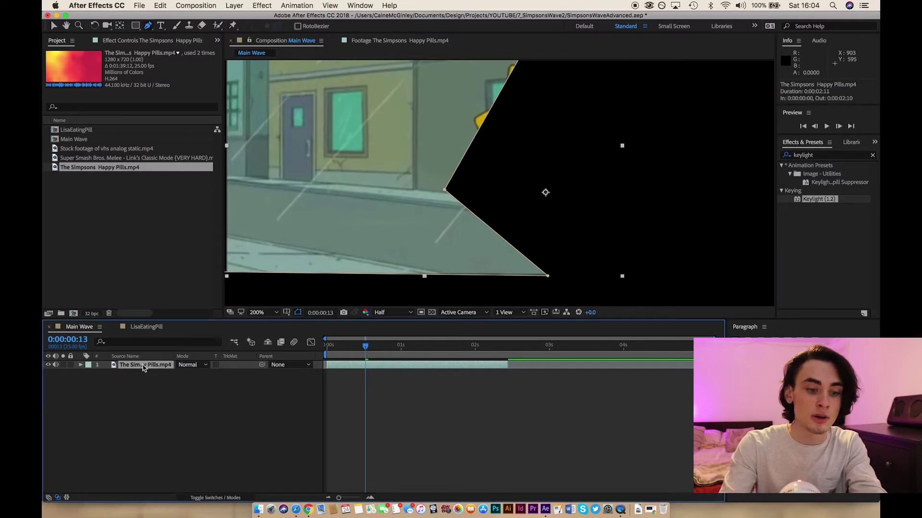
key("m")
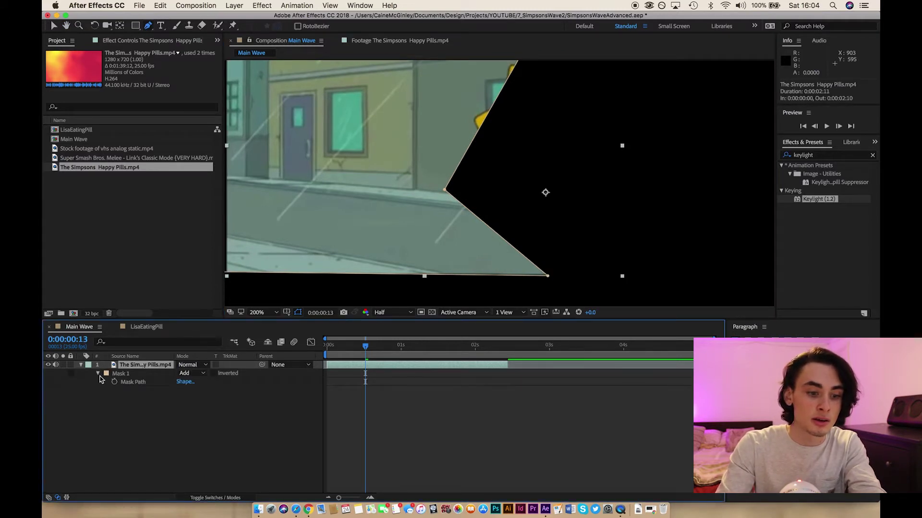
left_click(189, 374)
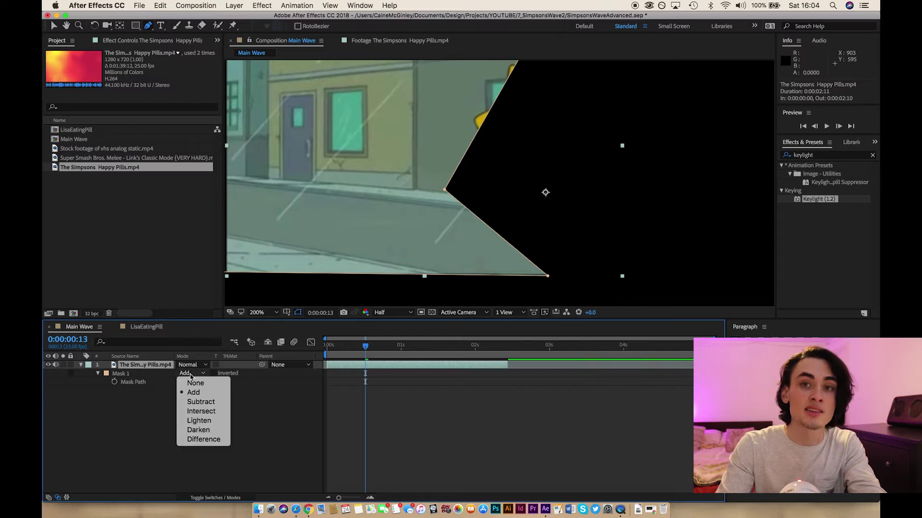
left_click(206, 402)
scroll(473, 226, "down", 2)
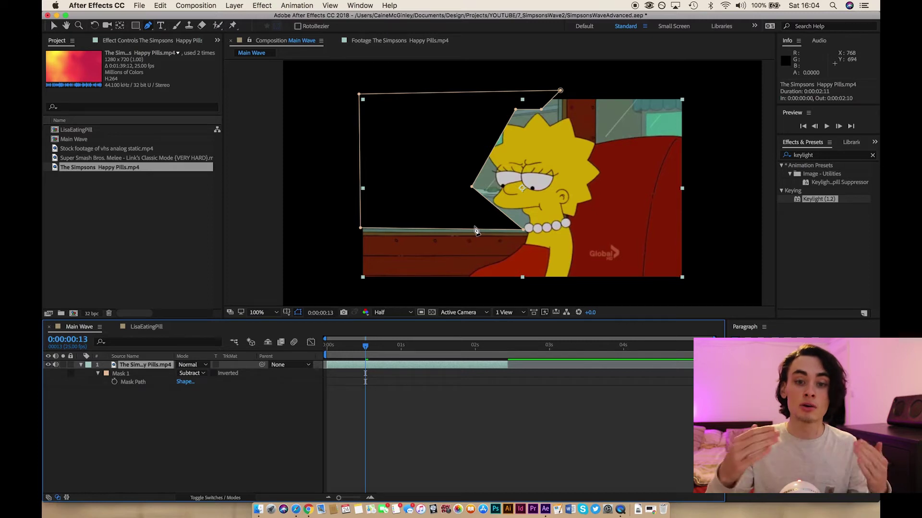
Draw a four-point Mask 2 over the top-right window and set it to Subtract
left_click(597, 96)
left_click(598, 142)
left_click(689, 133)
left_click(688, 88)
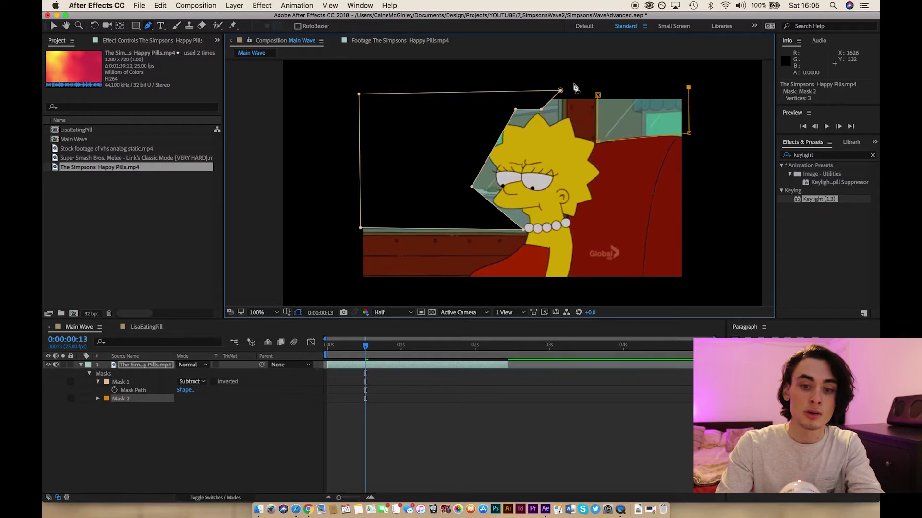
left_click(598, 95)
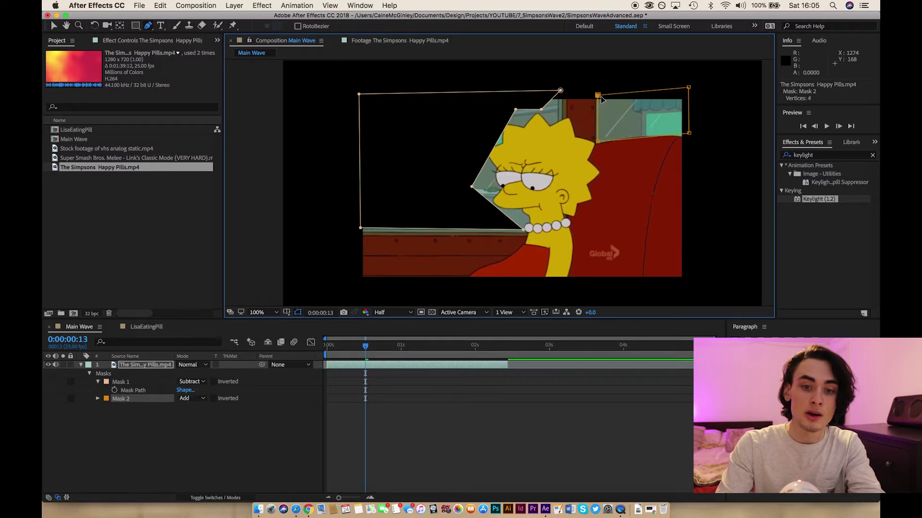
left_click(193, 402)
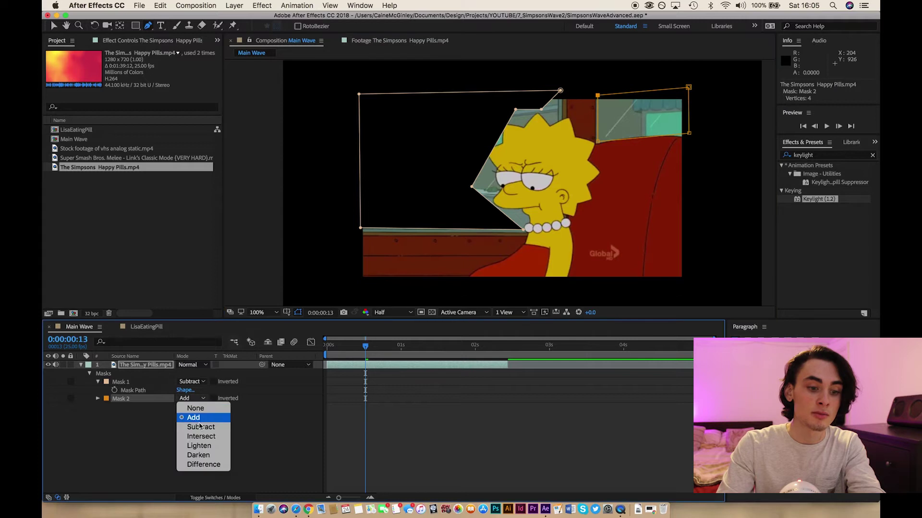
left_click(199, 429)
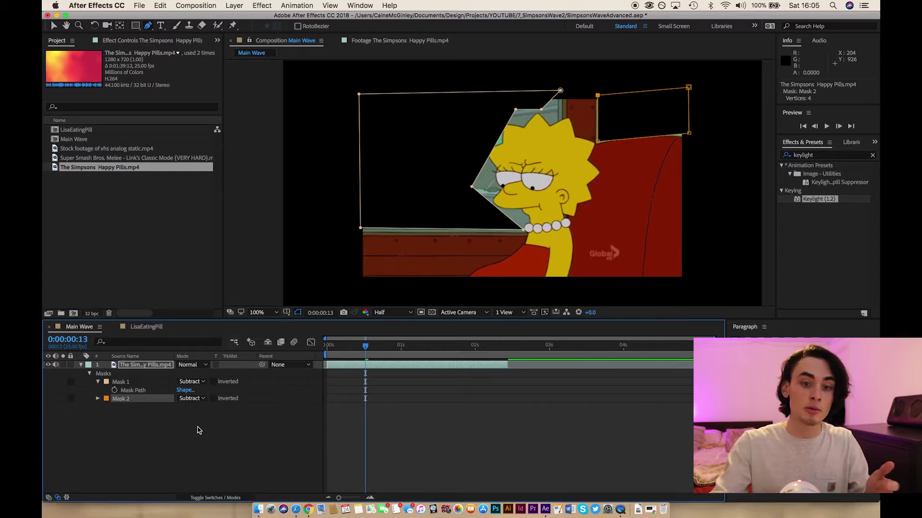
Swap the Happy Pills layer in Main Wave for the LisaEatingPill precomp and jump to an early frame
left_click(127, 367)
key("Delete")
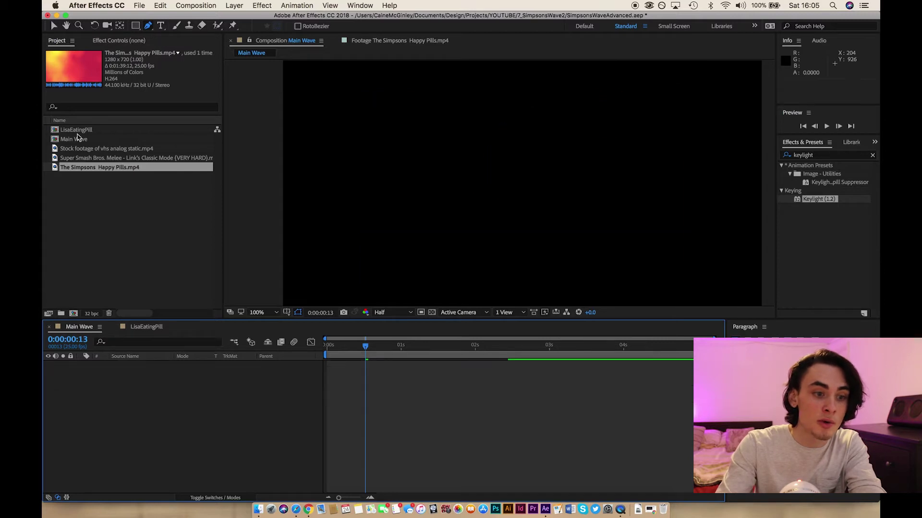
mouse_move(60, 132)
left_mouse_down()
mouse_move(127, 294)
mouse_move(86, 136)
mouse_move(69, 133)
left_mouse_up()
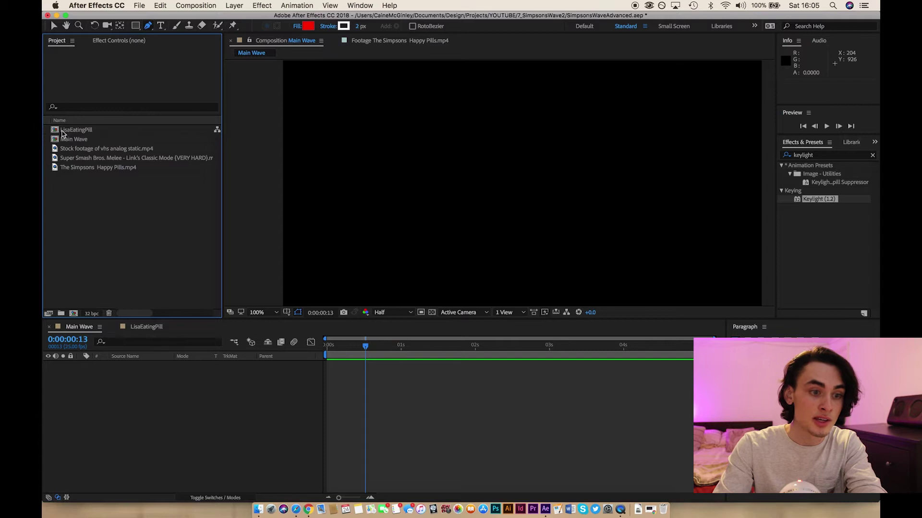
left_click_drag(58, 132, 142, 415)
left_click(342, 354)
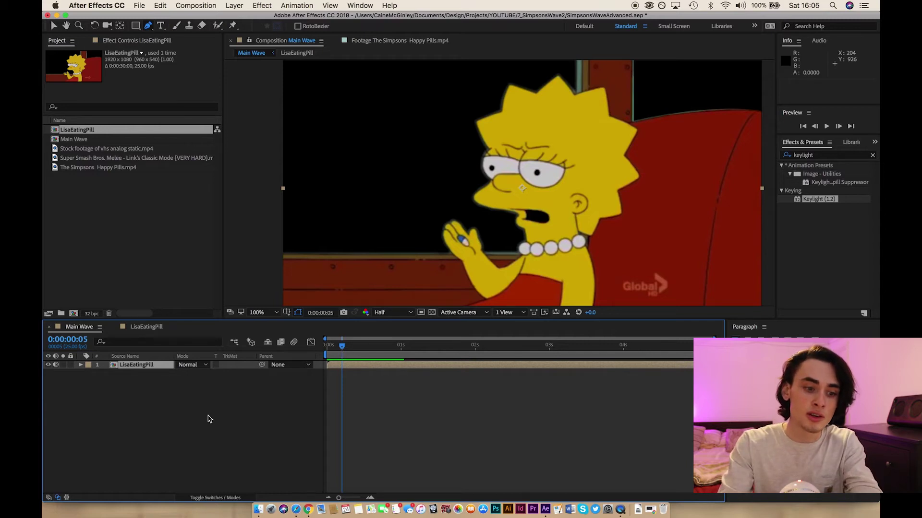
Inside LisaEatingPill, reveal the footage layer's masks and step frames to check them
double_click(111, 367)
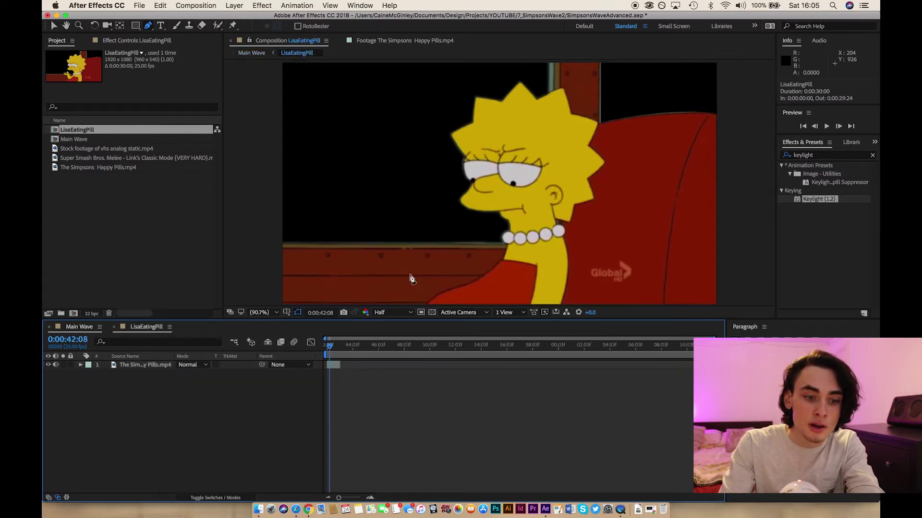
left_click(134, 366)
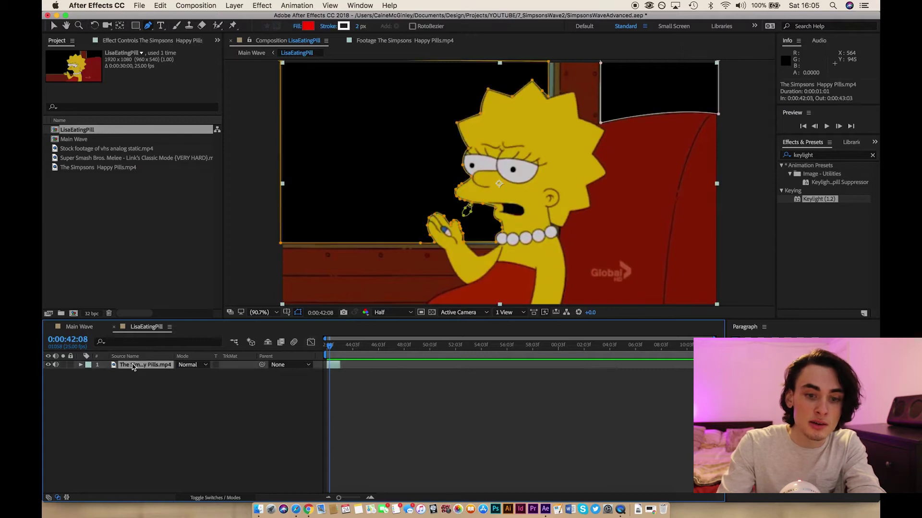
key("m")
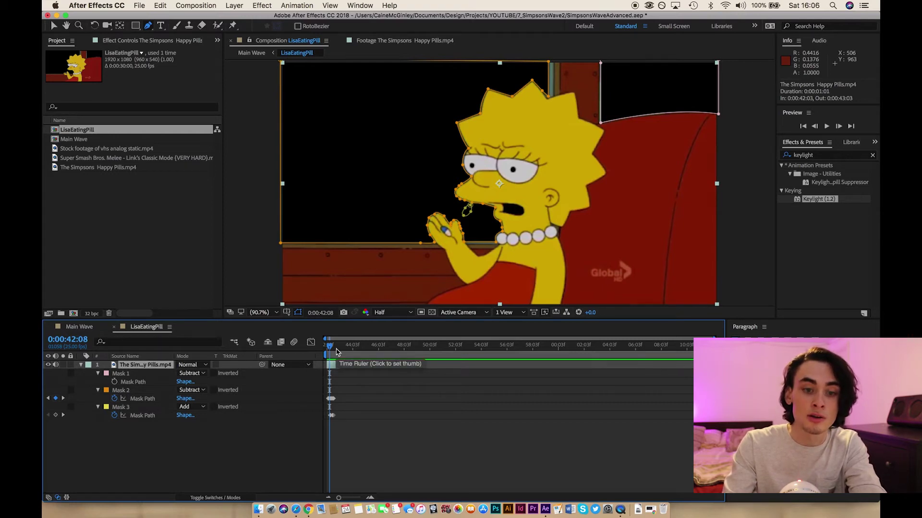
key("Page_Down")
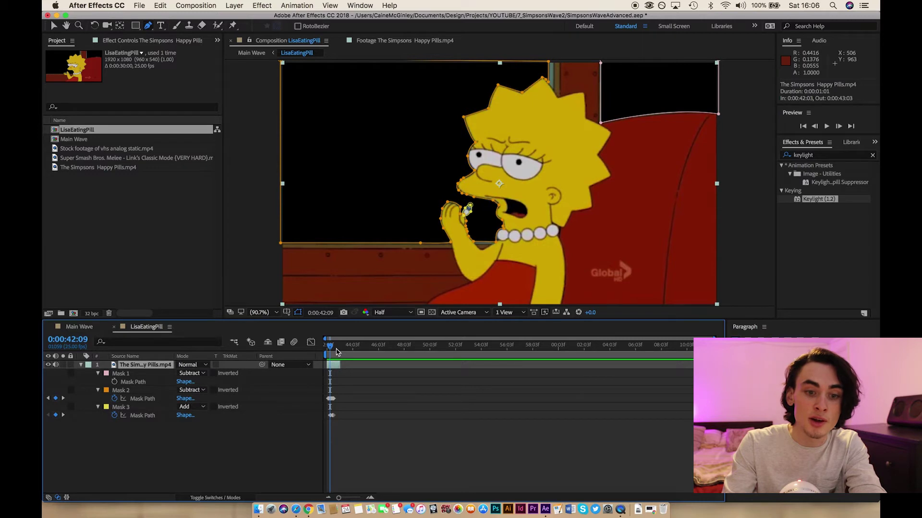
key("Page_Up")
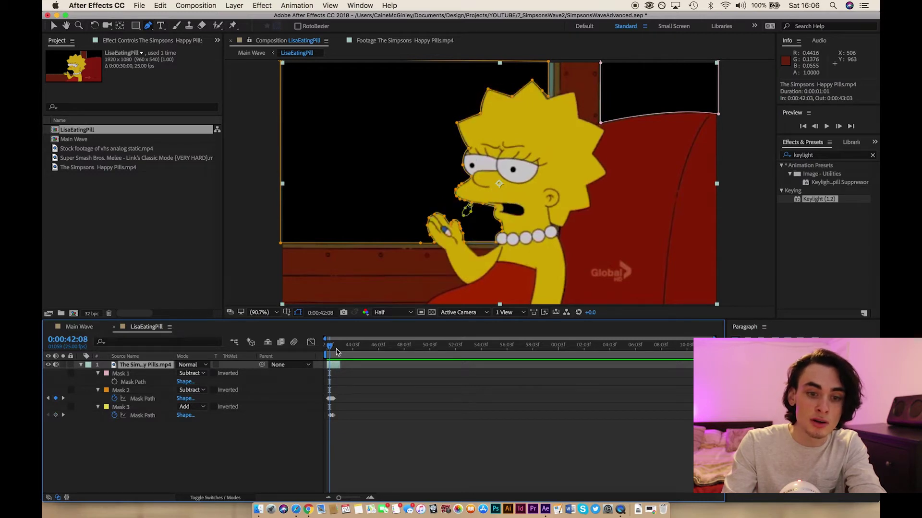
key("Page_Down")
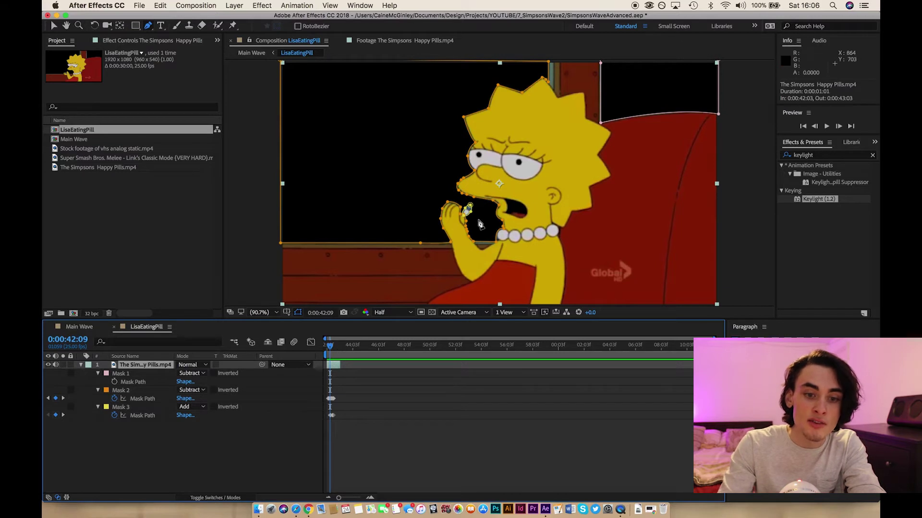
Inspect Mask 3 around the pill in Lisa's hand, then zoom back out to 100%
key("v")
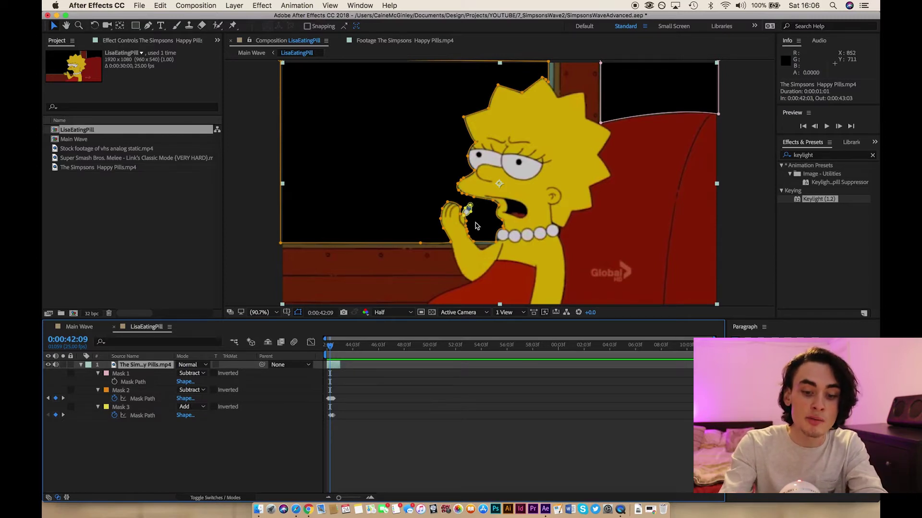
scroll(477, 225, "up", 5)
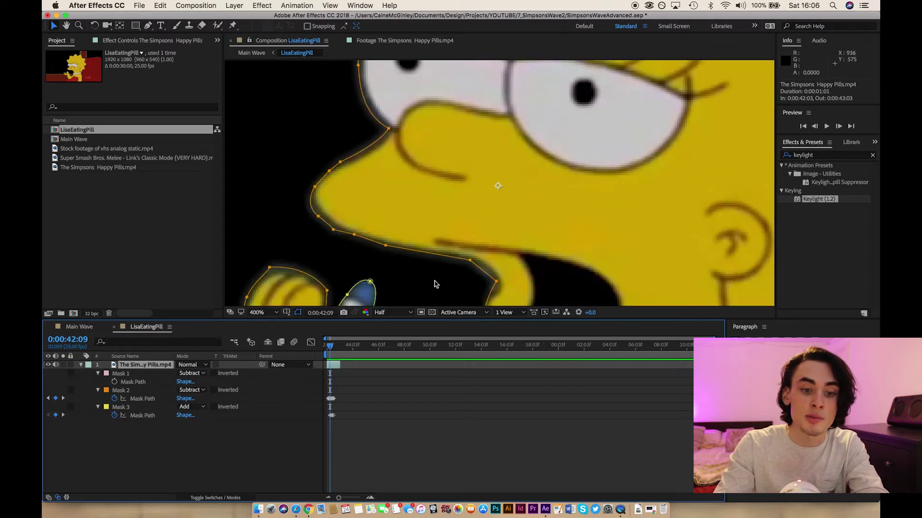
scroll(451, 225, "down", 5)
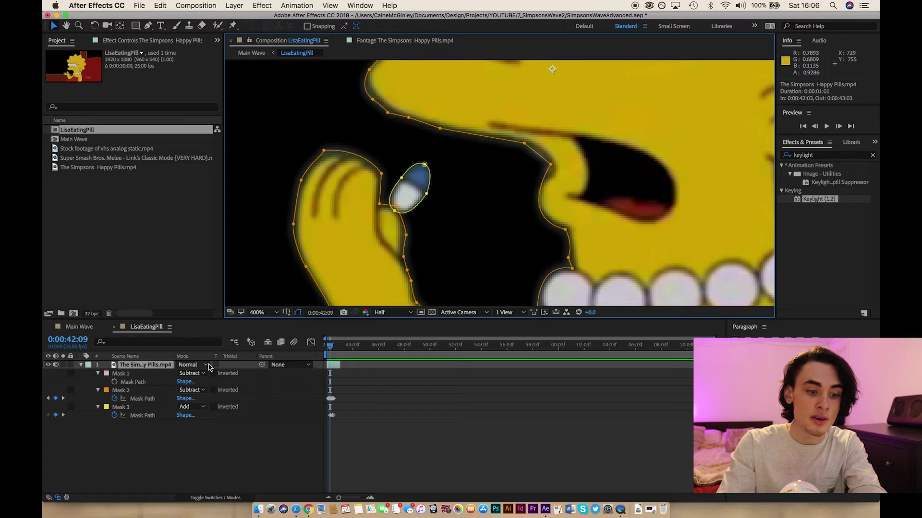
left_click(122, 407)
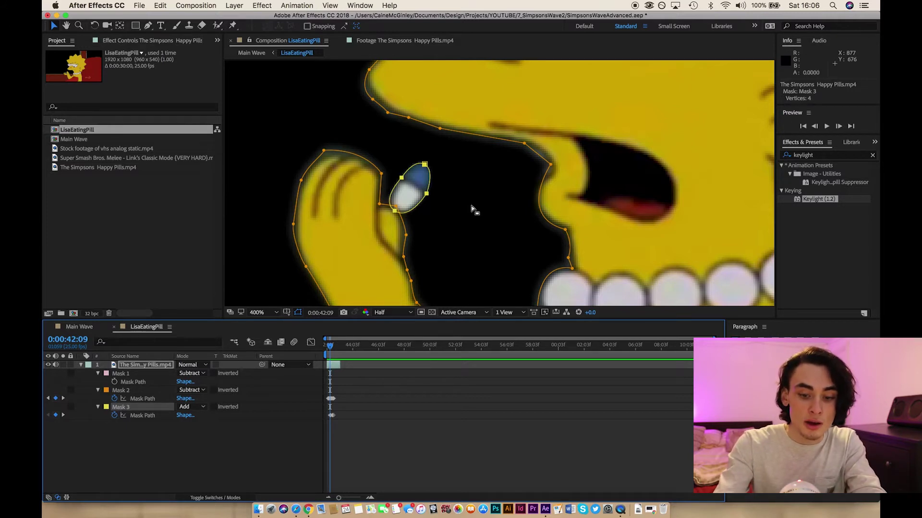
key("comma")
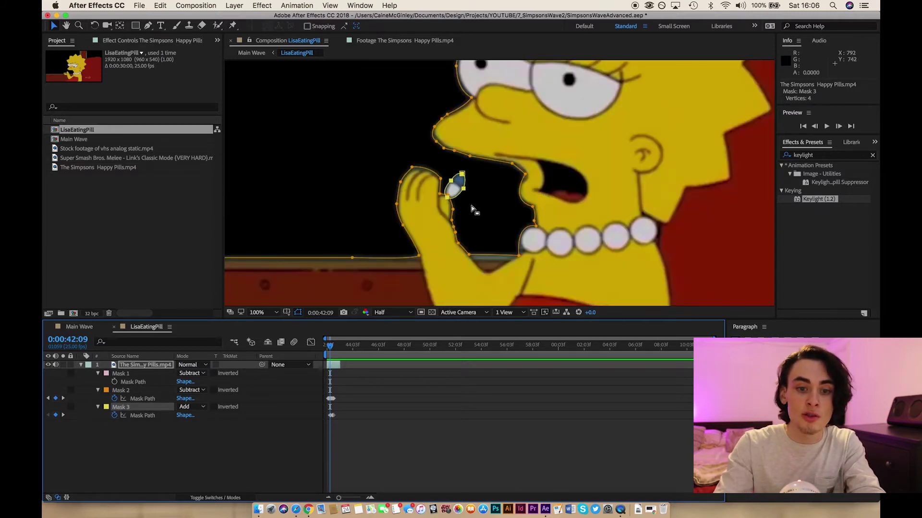
key("comma")
scroll(552, 206, "up", 5)
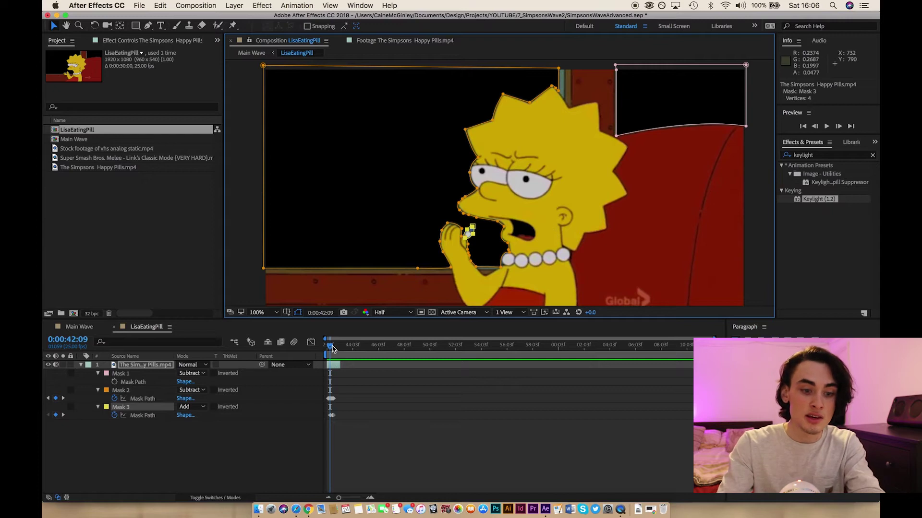
In Main Wave, scrub to the clip's end and step back to 0:00:01:00
left_click(79, 327)
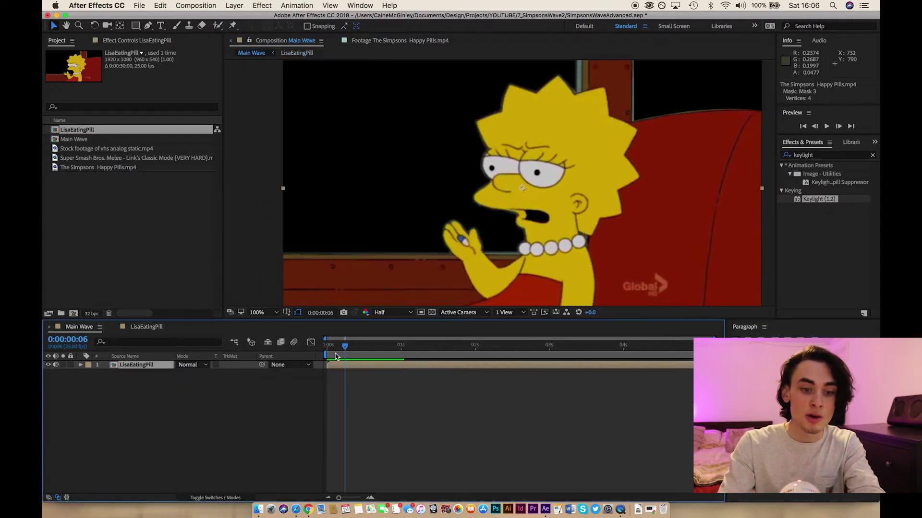
left_click(344, 345)
left_click_drag(344, 349, 400, 354)
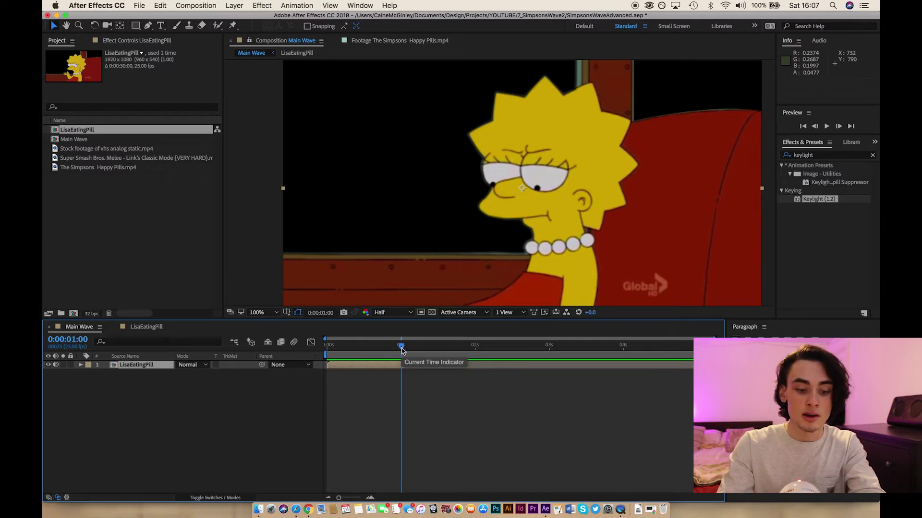
left_click_drag(401, 347, 402, 346)
key("Page_Up")
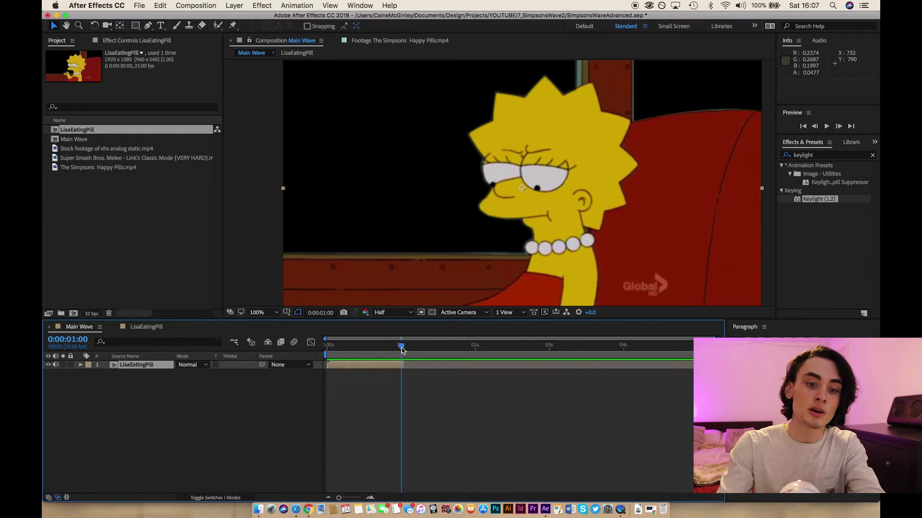
Make three copies of the LisaEatingPill layer and stagger all four to play back to back
left_click(128, 369)
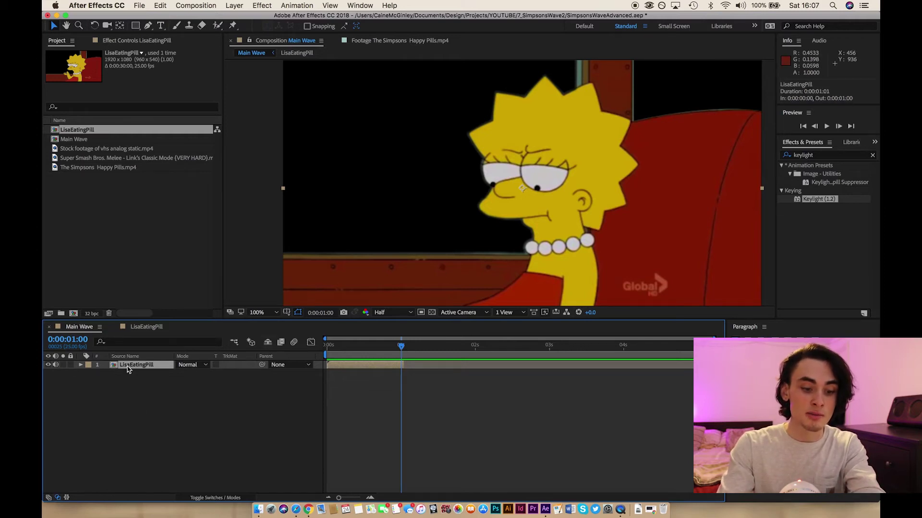
key("super+d")
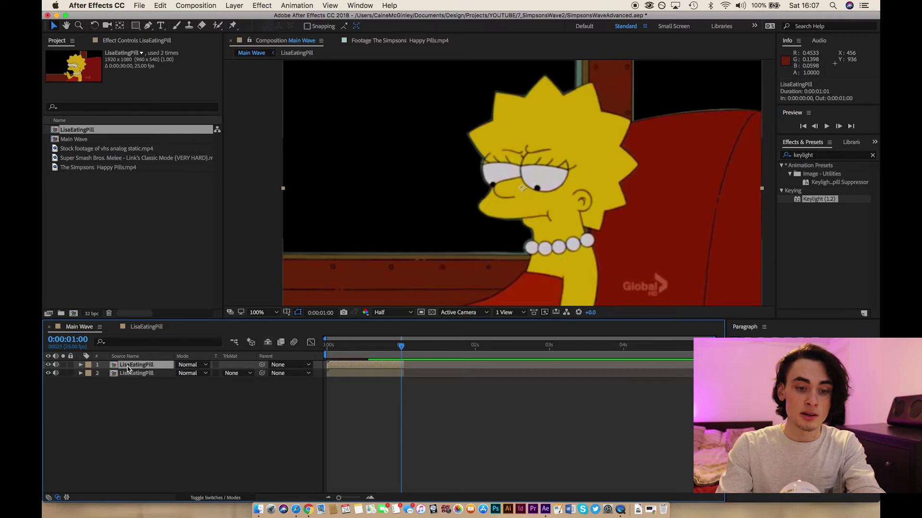
key("super+d")
key("super+d")
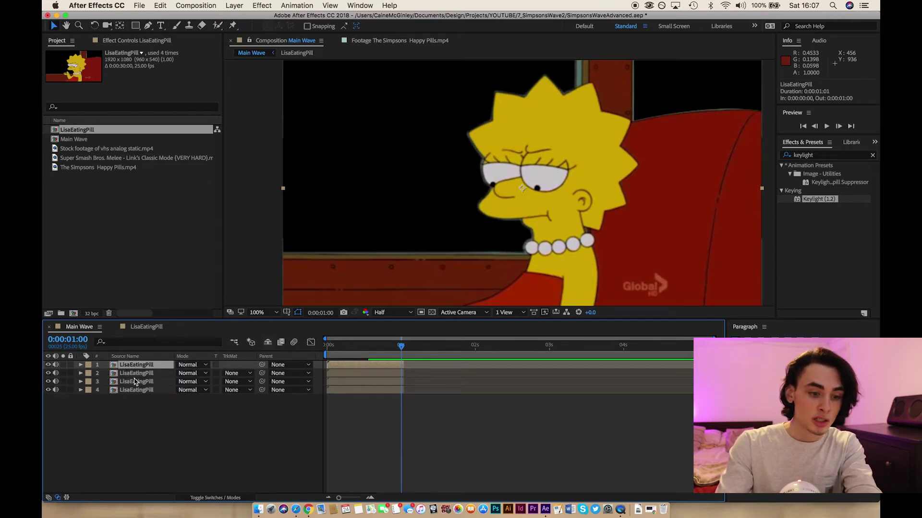
left_click(133, 383)
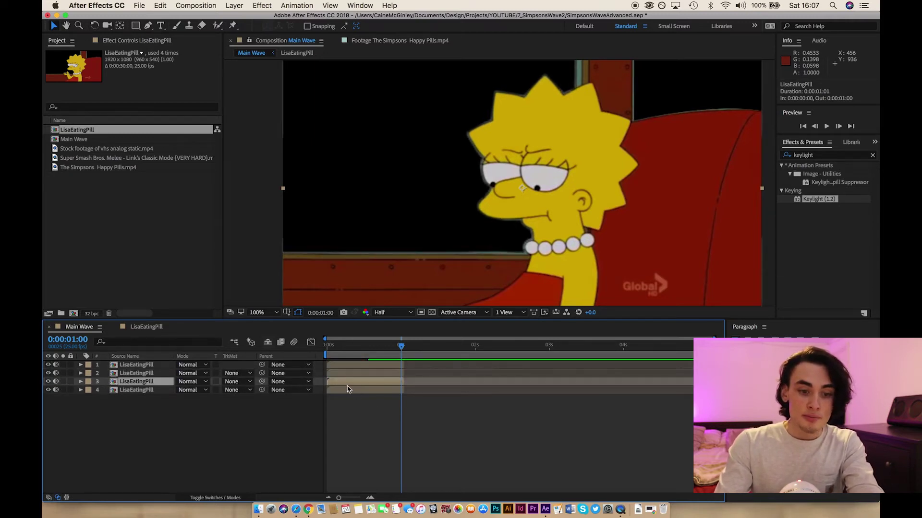
left_click_drag(346, 387, 427, 384)
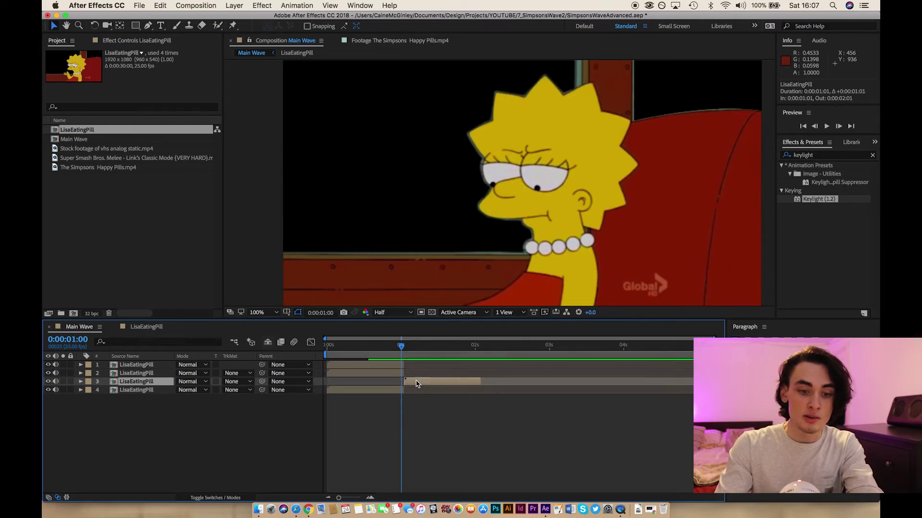
left_click(367, 373)
left_click_drag(367, 373, 512, 378)
left_click_drag(353, 366, 579, 368)
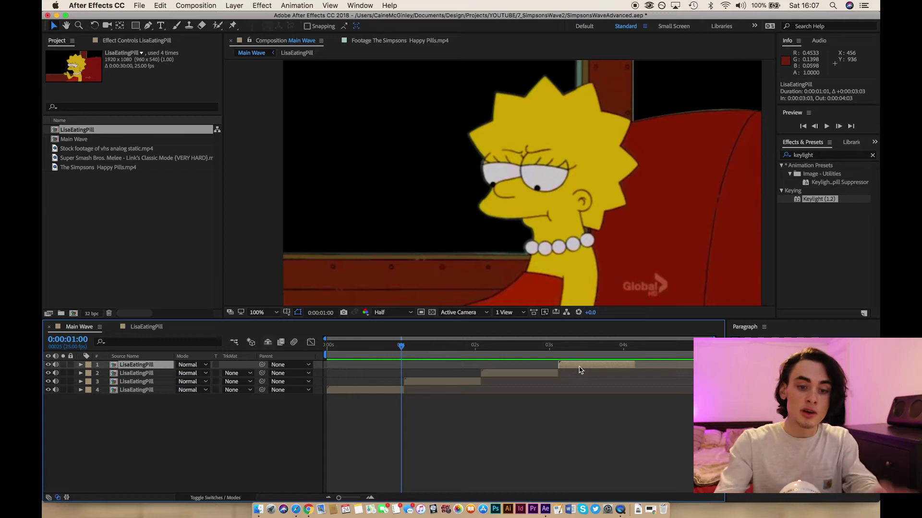
End the work area after the last copy and trim the comp to it (0:00:04:05)
left_click(623, 349)
left_click_drag(622, 349, 633, 349)
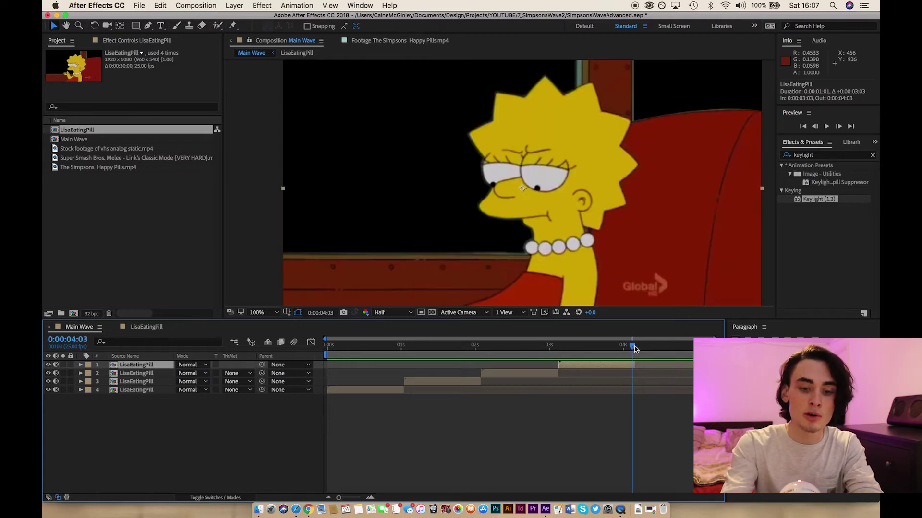
key("n")
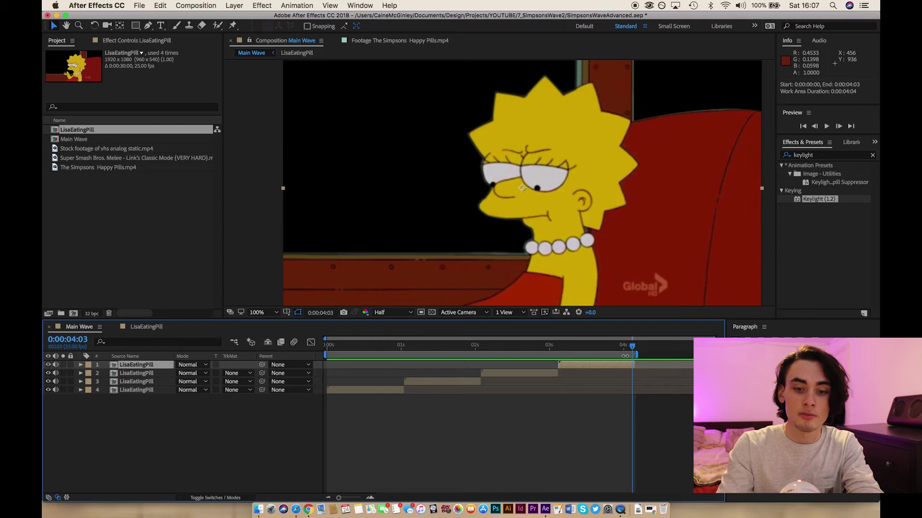
right_click(625, 355)
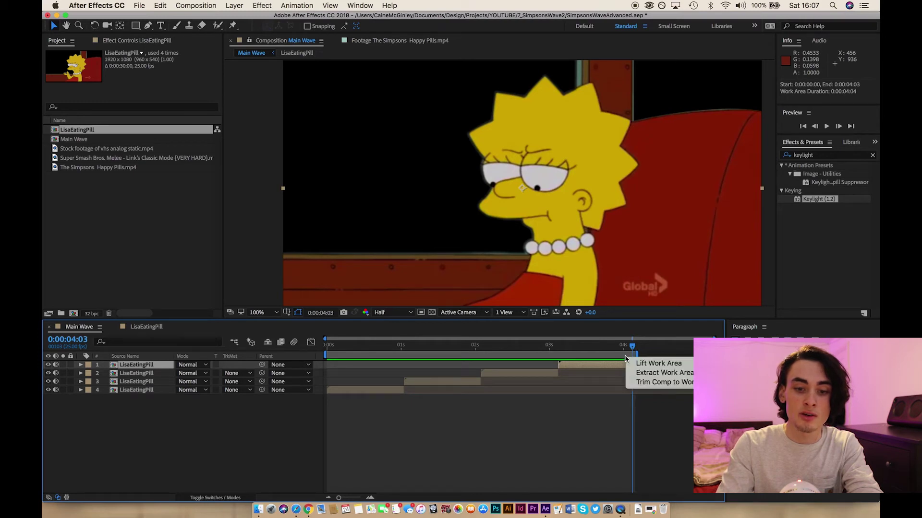
left_click(662, 382)
key("super+a")
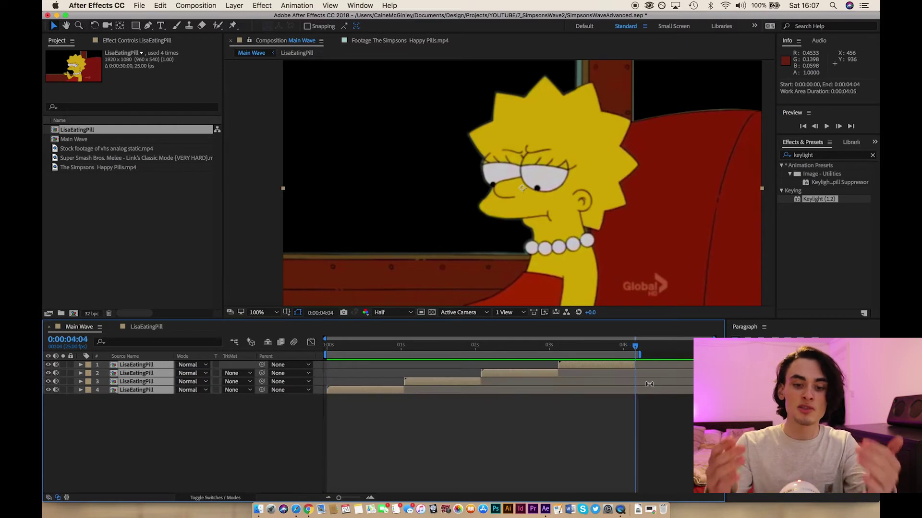
Add the Super Smash Bros. Melee footage beneath the Lisa layers at the comp start
left_click(600, 365)
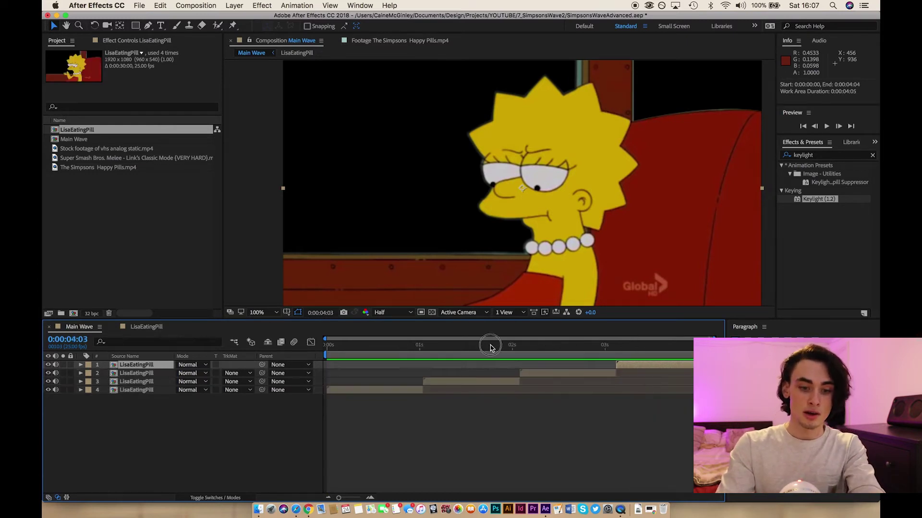
left_click(329, 345)
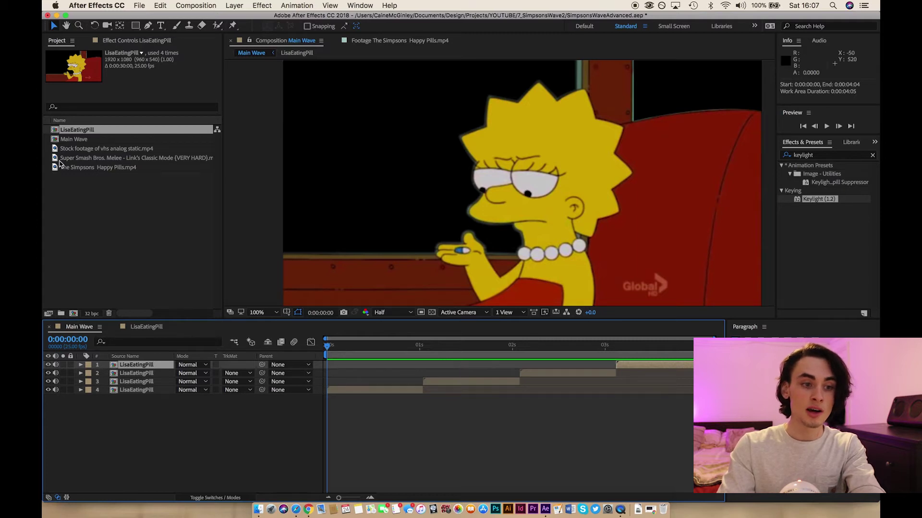
left_click_drag(55, 162, 143, 422)
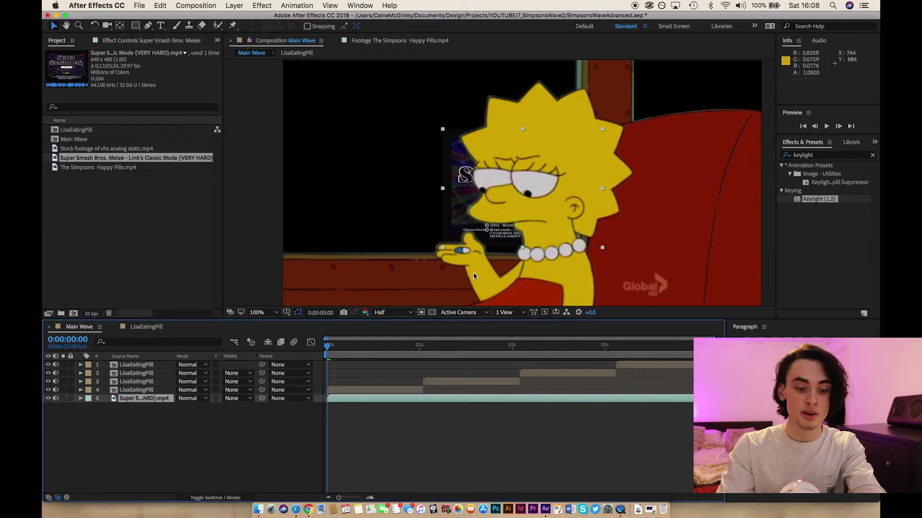
Scale the Smash Bros footage to 400% and slide it to a different moment
key("s")
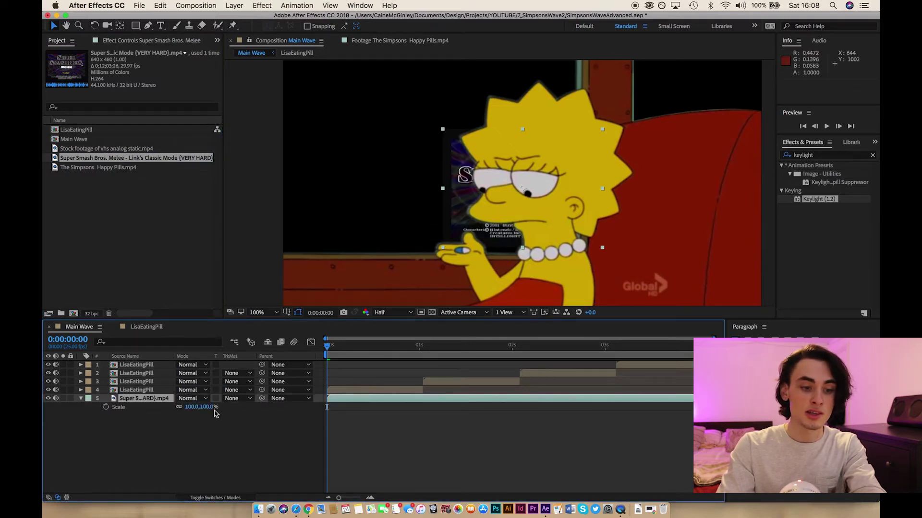
left_click(207, 407)
type("200")
key("Return")
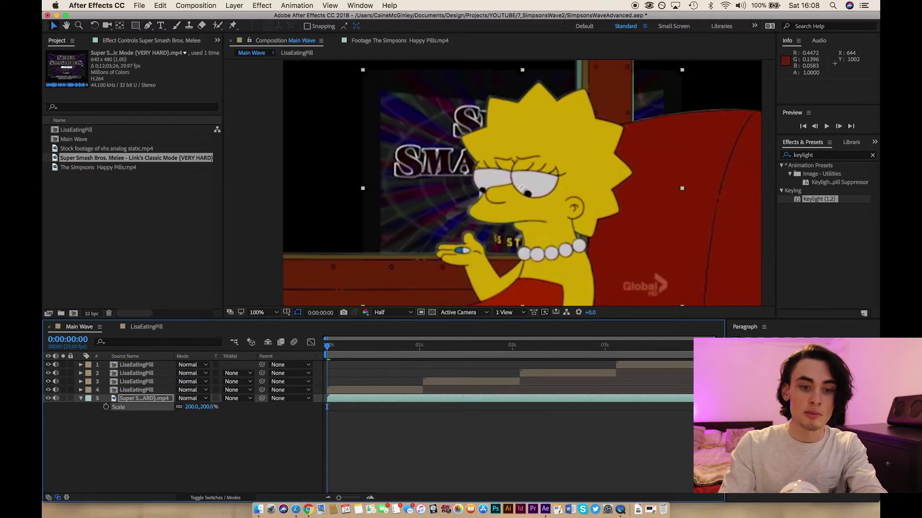
left_click(208, 407)
type("400")
key("Return")
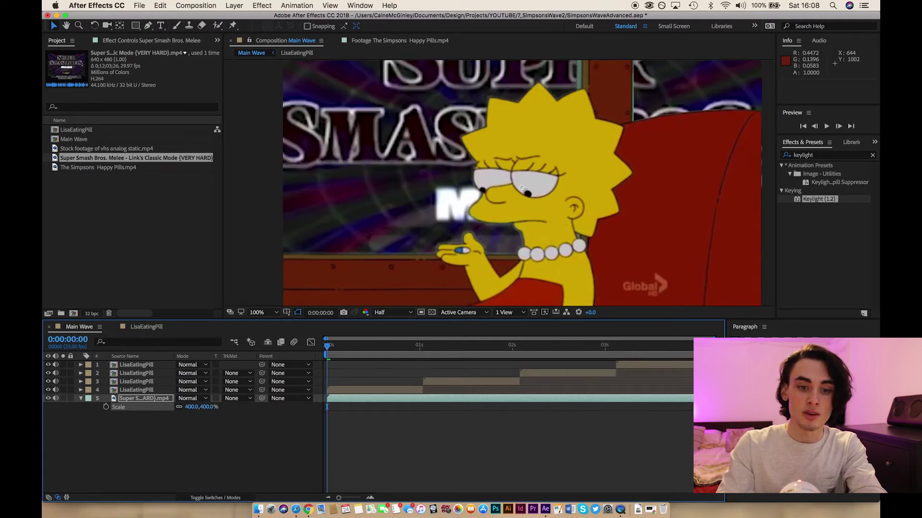
left_click_drag(497, 401, 411, 403)
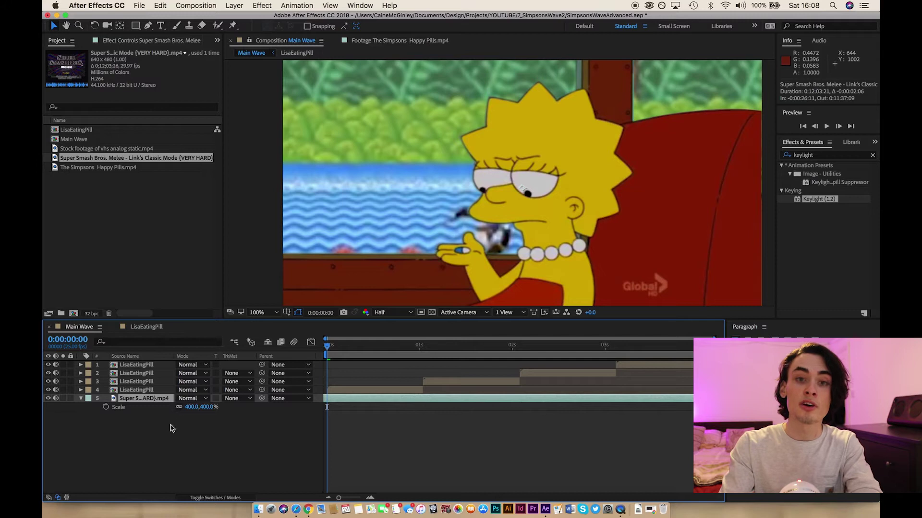
Check Mask 2 in the LisaEatingPill precomp, then add the VHS static footage to Main Wave
double_click(134, 368)
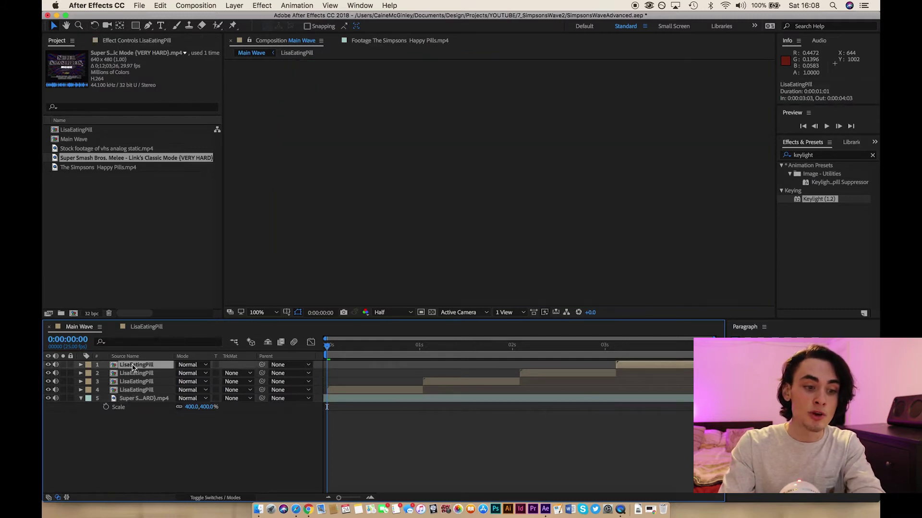
left_click(98, 391)
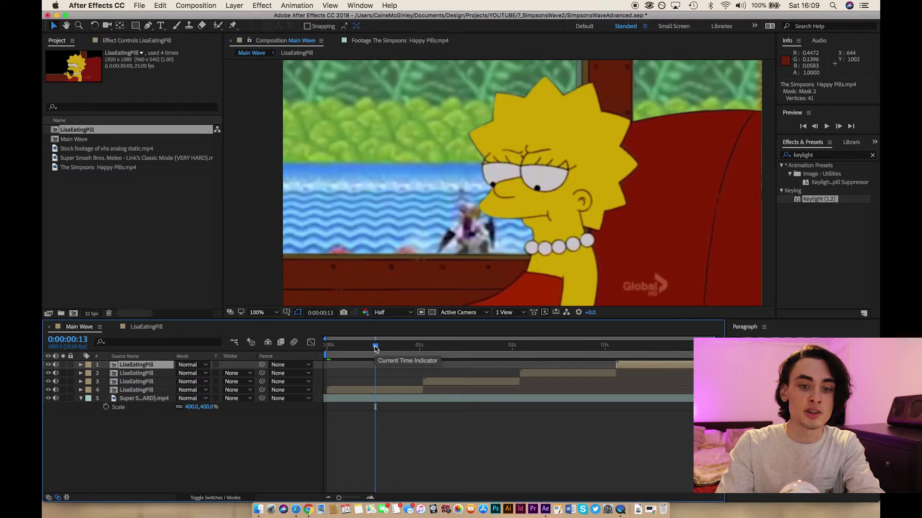
left_click_drag(375, 348, 437, 351)
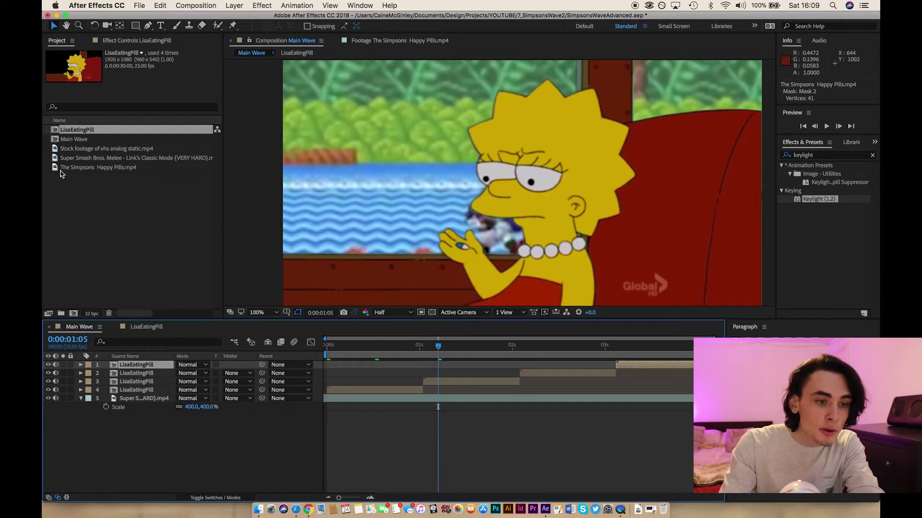
left_click_drag(77, 148, 126, 366)
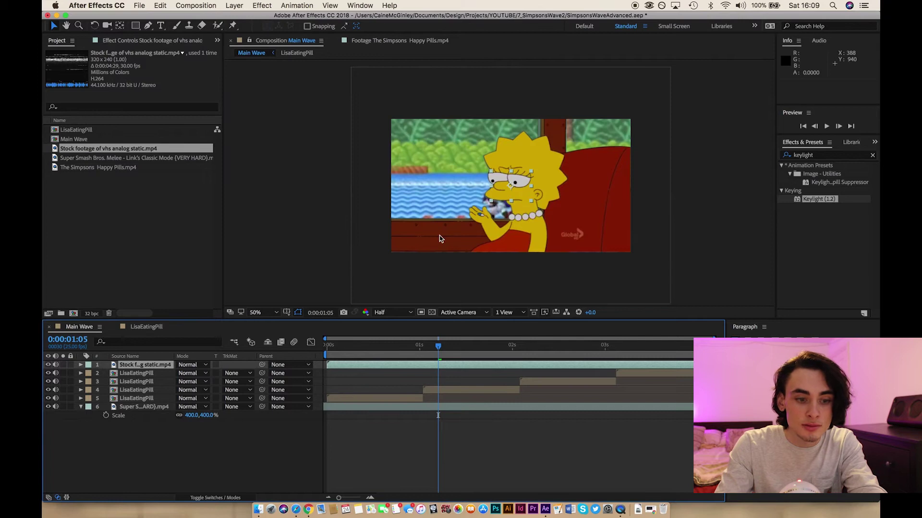
Scale the VHS static layer up to 450% so it covers the frame
key("s")
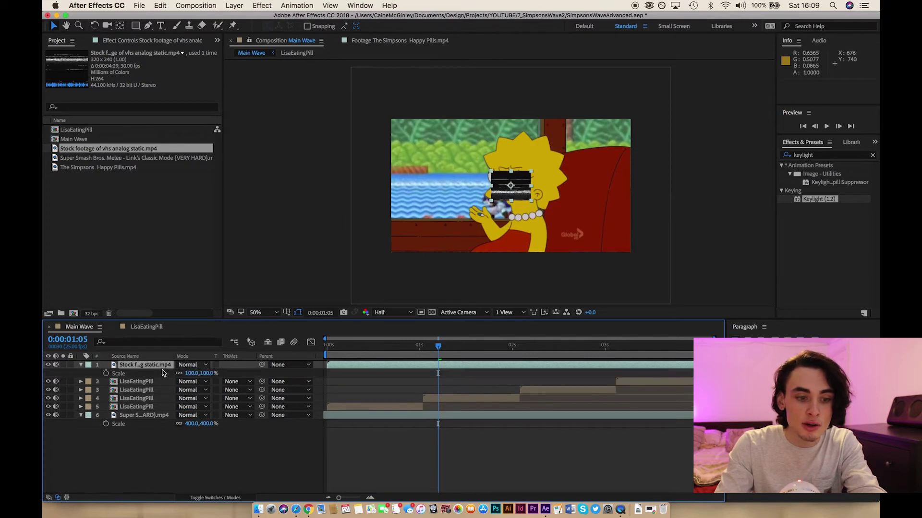
left_click(211, 374)
type("400")
key("Return")
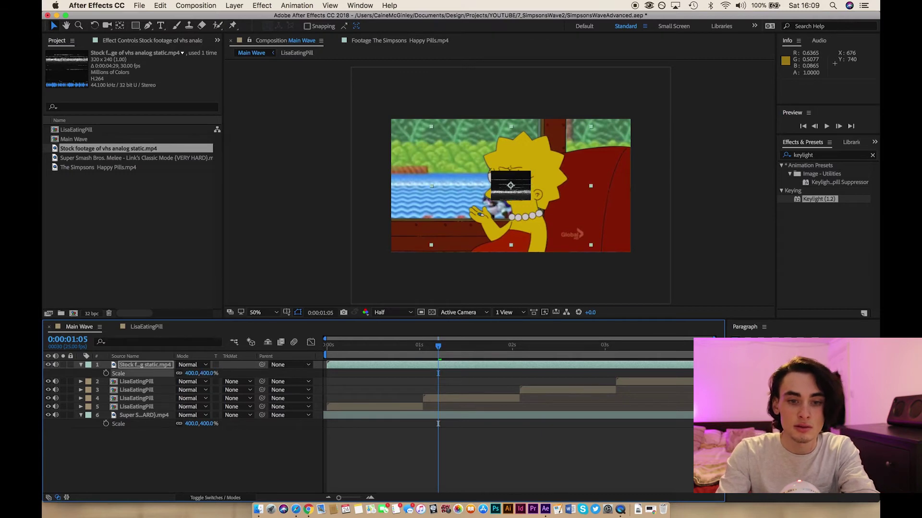
left_click(211, 375)
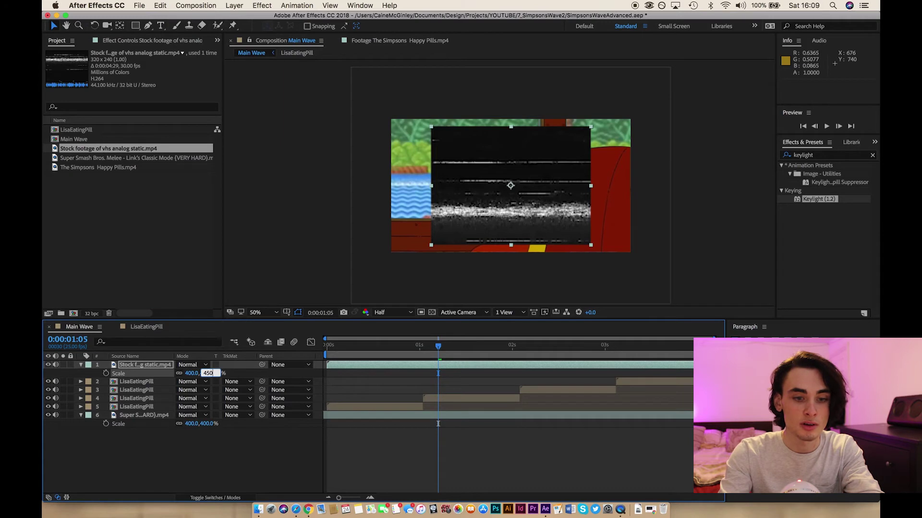
key("Return")
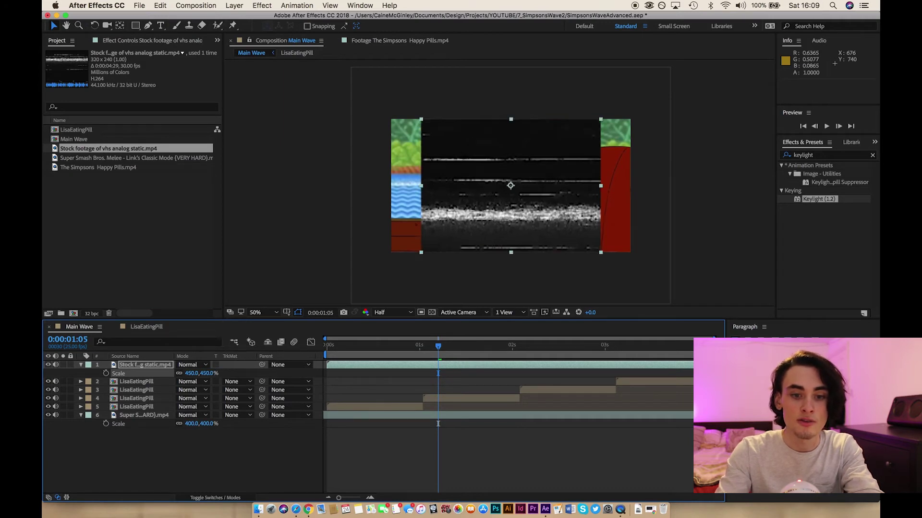
Set the VHS static layer's blend mode to Screen
left_click(136, 367)
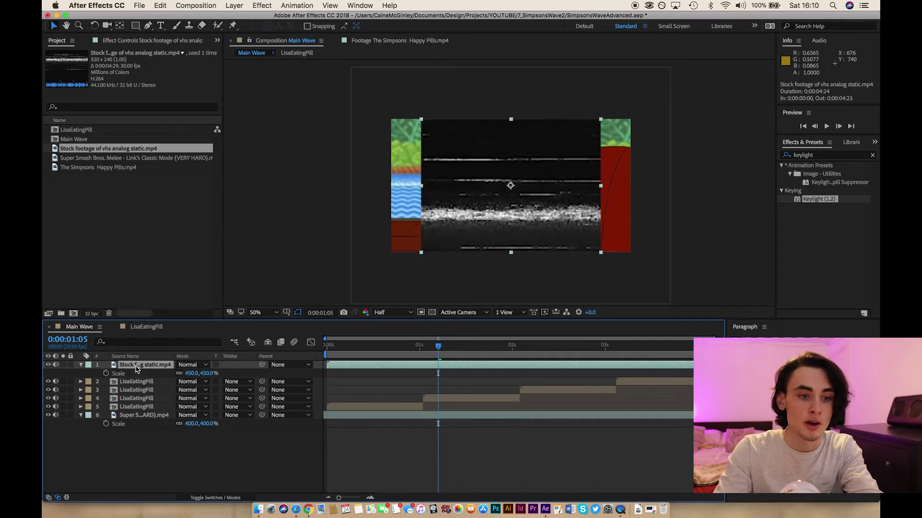
left_click(127, 41)
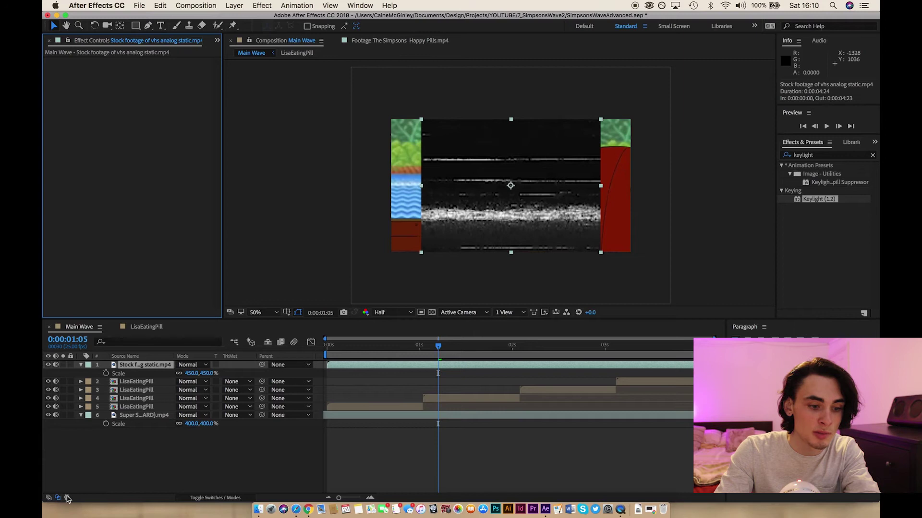
left_click(48, 499)
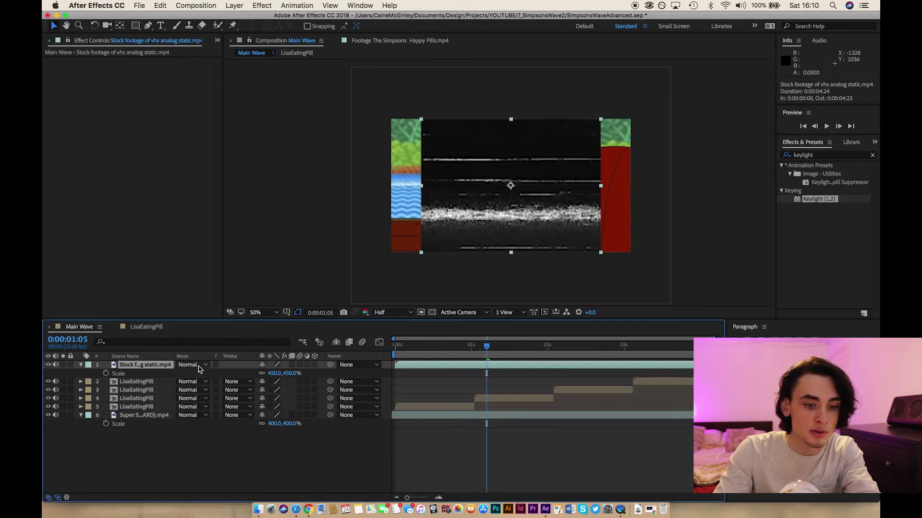
key("shift+equal")
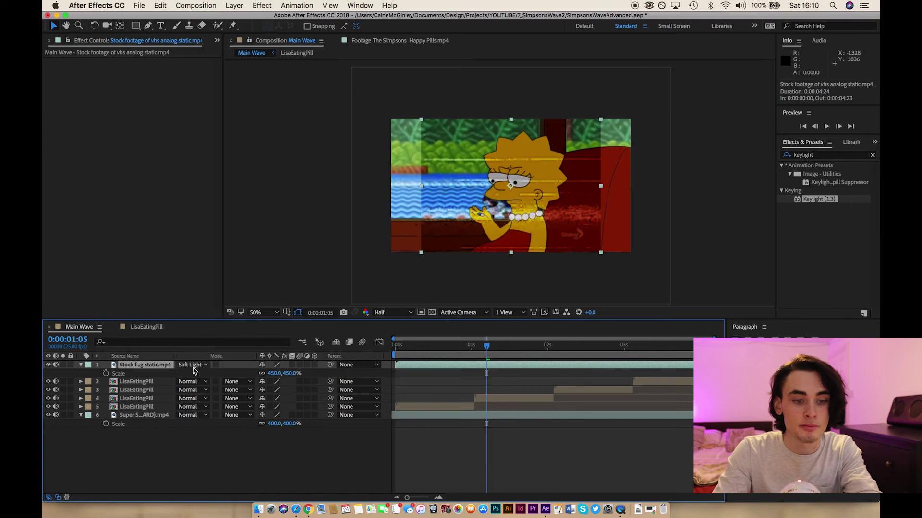
left_click(193, 366)
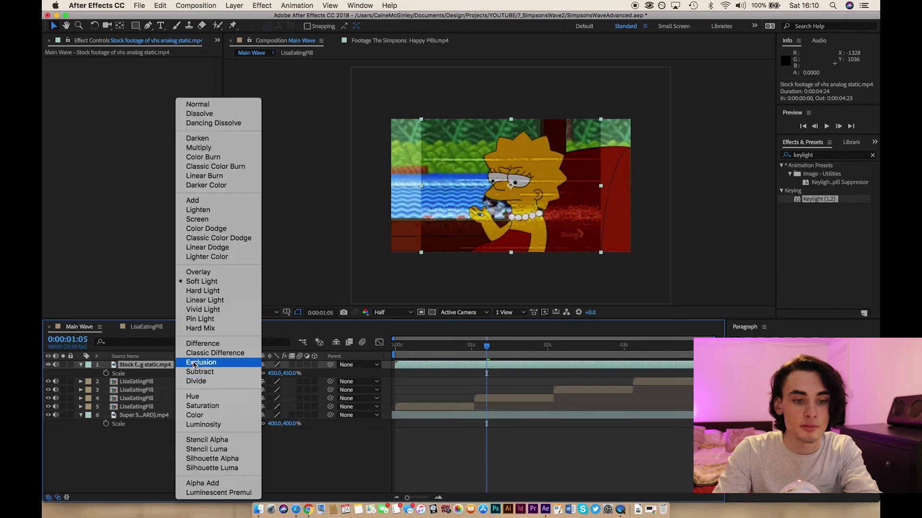
left_click(206, 219)
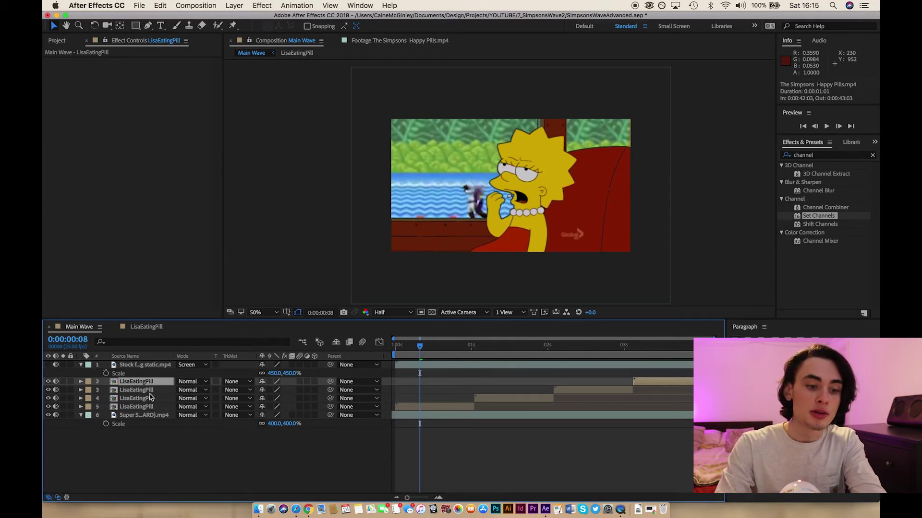
double_click(134, 384)
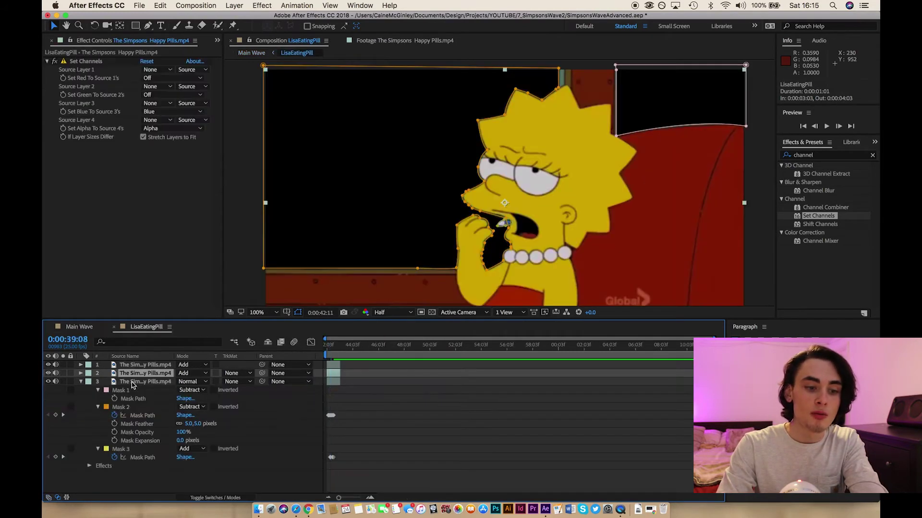
left_click(142, 383)
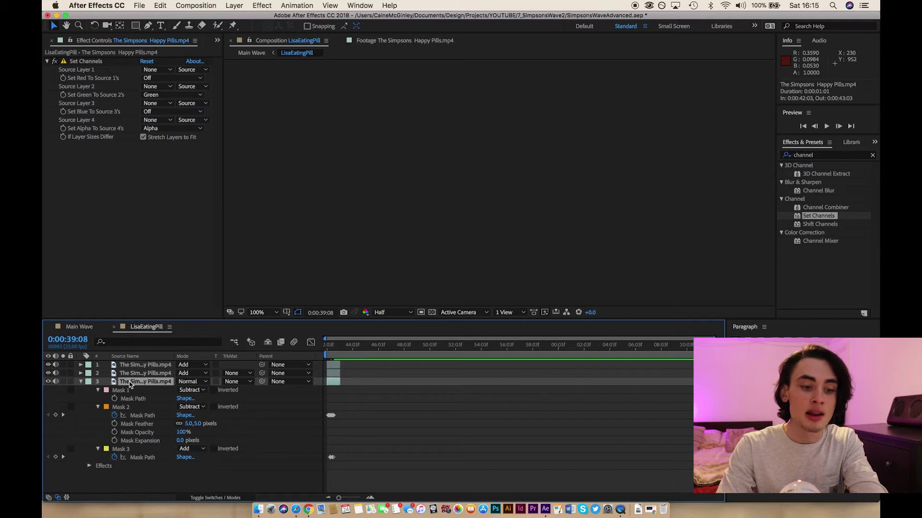
left_click(335, 350)
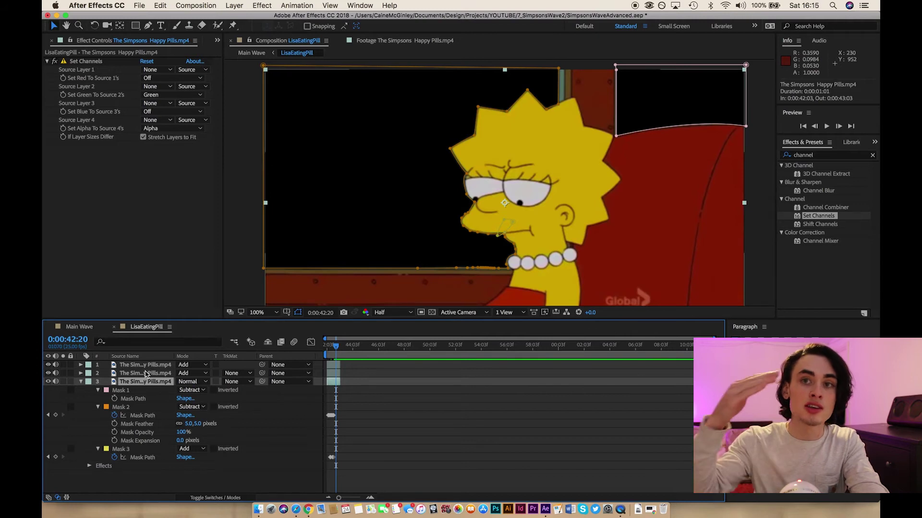
left_click(146, 373)
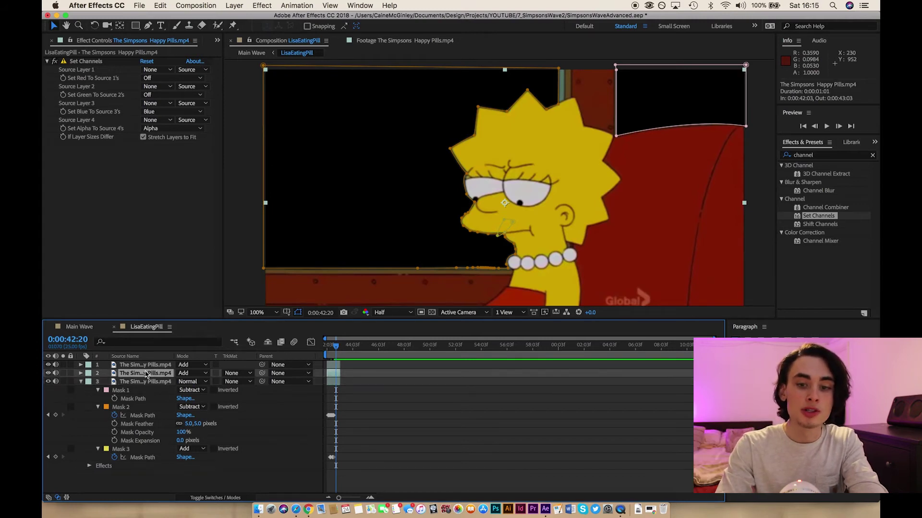
left_click(827, 157)
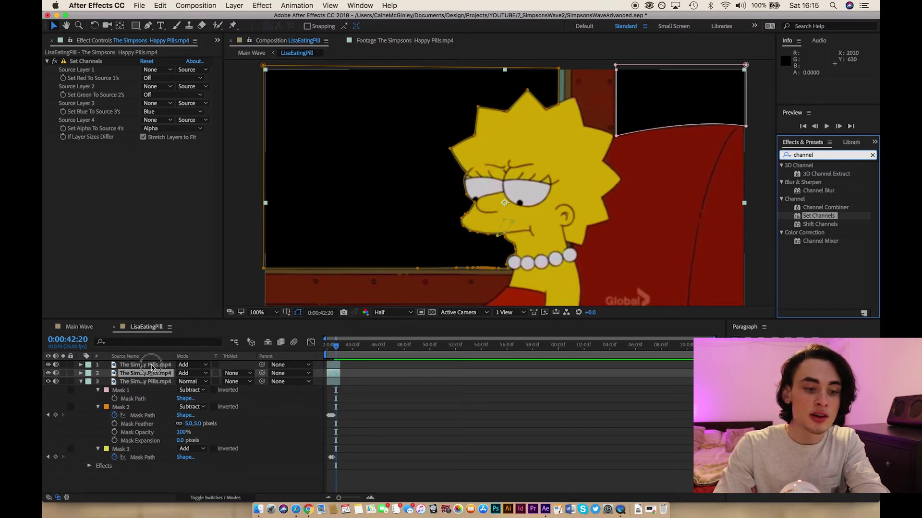
left_click(151, 366)
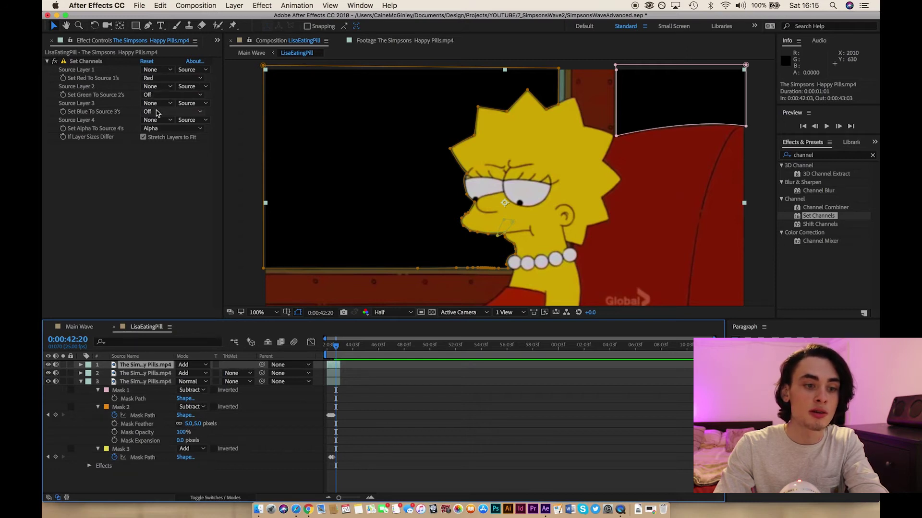
left_click(134, 374)
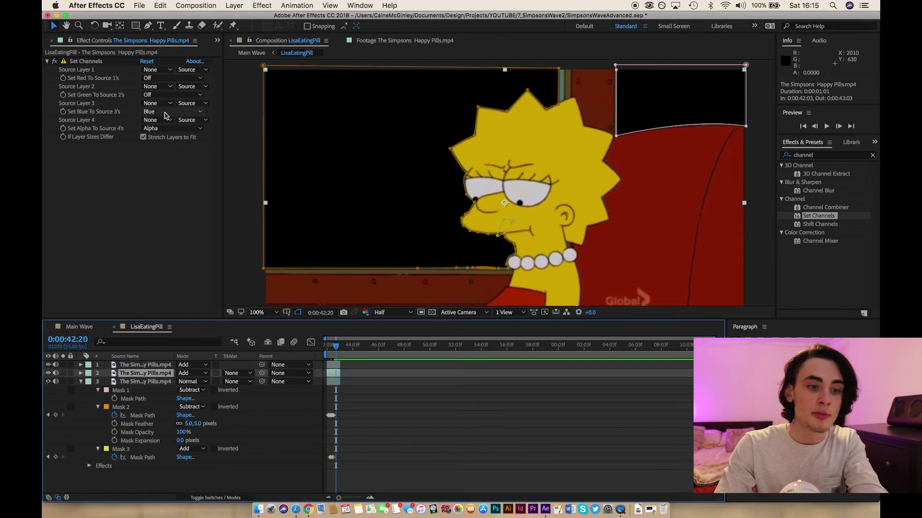
left_click(136, 382)
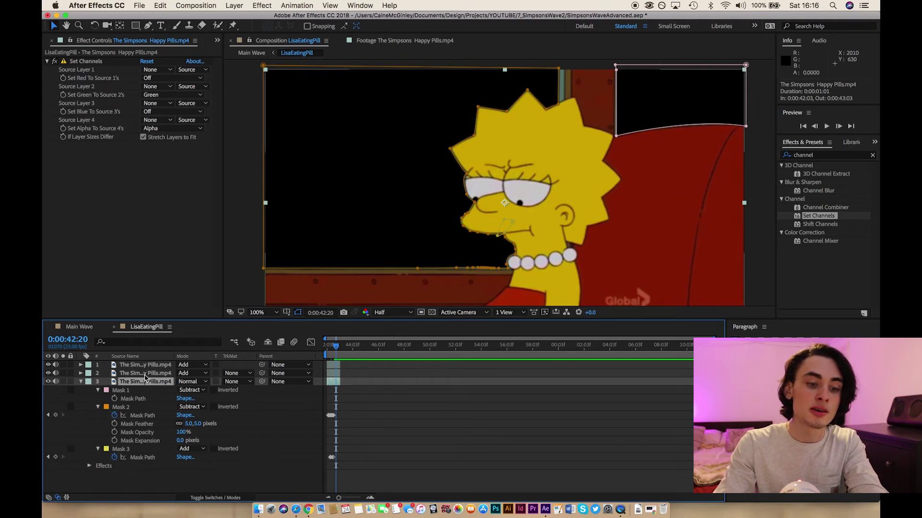
left_click(145, 372)
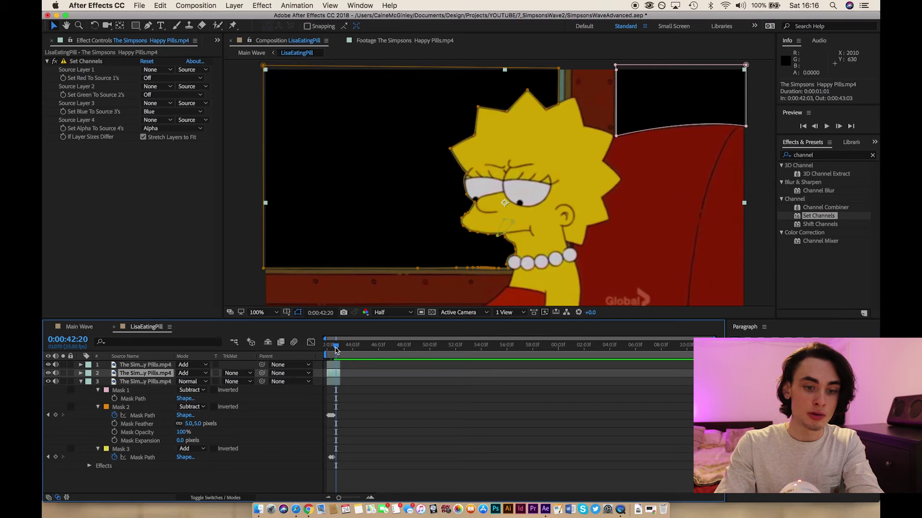
At 0:00:42:13, nudge one Lisa layer and drag the red-channel layer up-left for colour fringes
left_click_drag(336, 349, 331, 349)
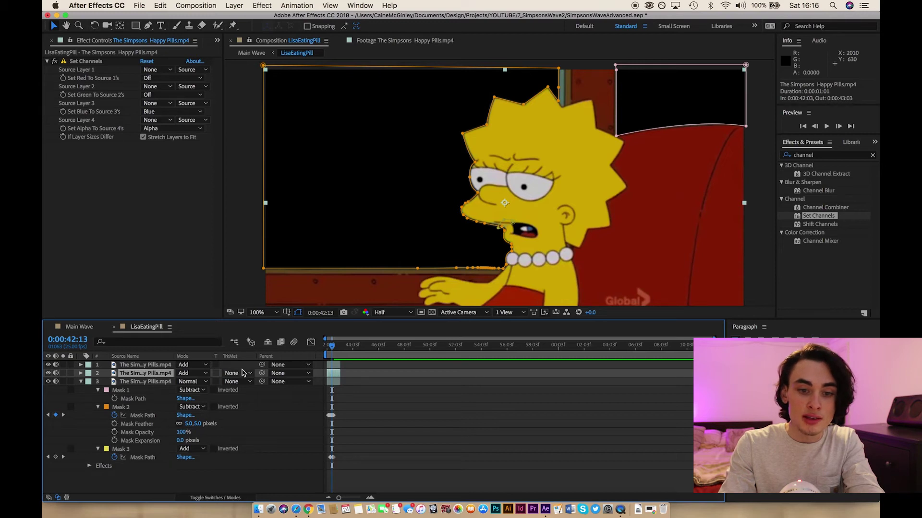
key("Left")
key("Up")
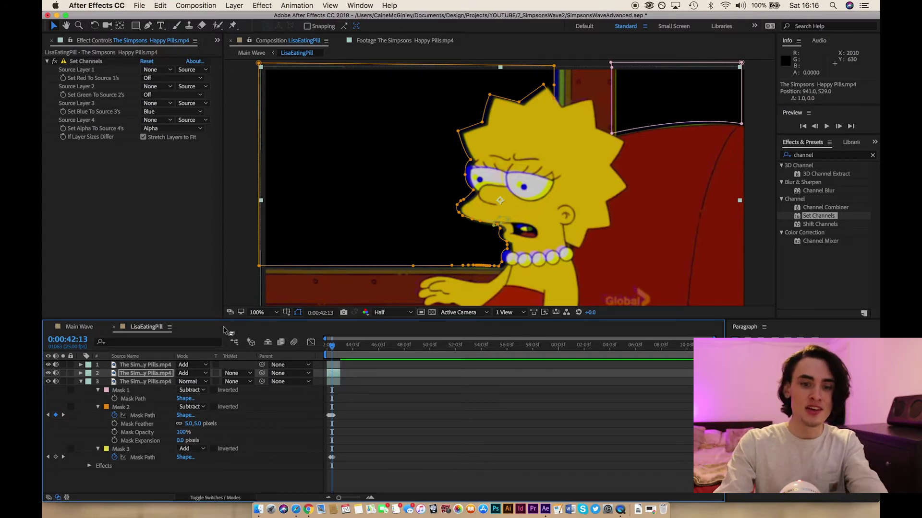
left_click(133, 366)
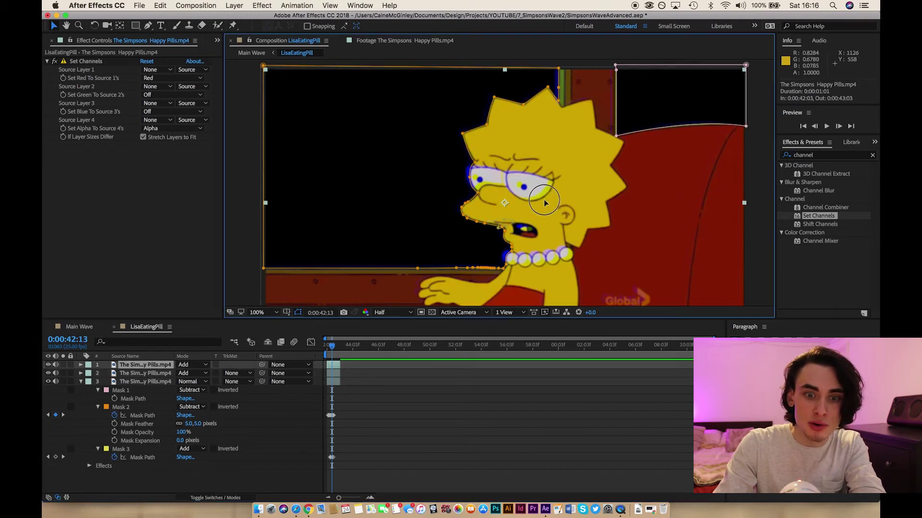
left_click_drag(546, 210, 545, 209)
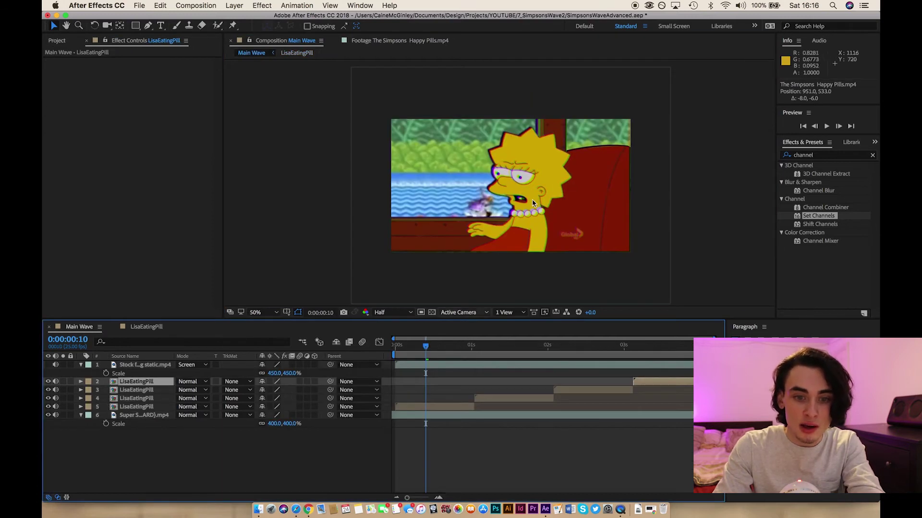
Zoom the Composition viewer to 200% and pan over Lisa to inspect the colour split
scroll(528, 192, "up", 4)
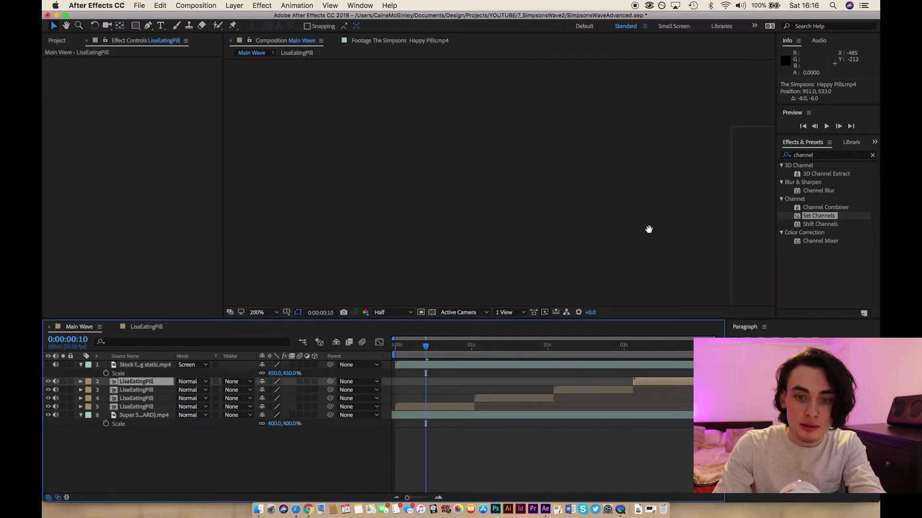
left_click_drag(635, 208, 384, 138)
scroll(580, 221, "right", 5)
scroll(579, 220, "down", 3)
key("v")
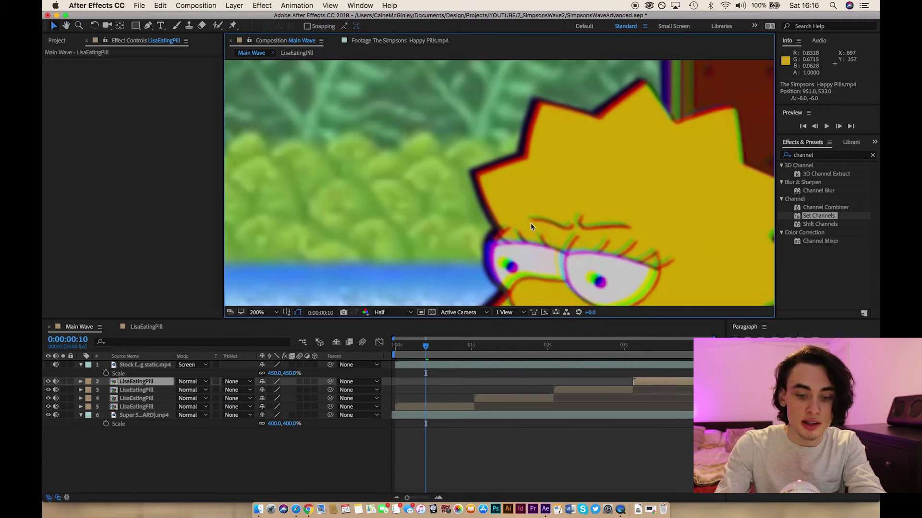
Show the Project panel, select the LisaEatingPill layer, and return the viewer to 50%, re-centred
key("super+0")
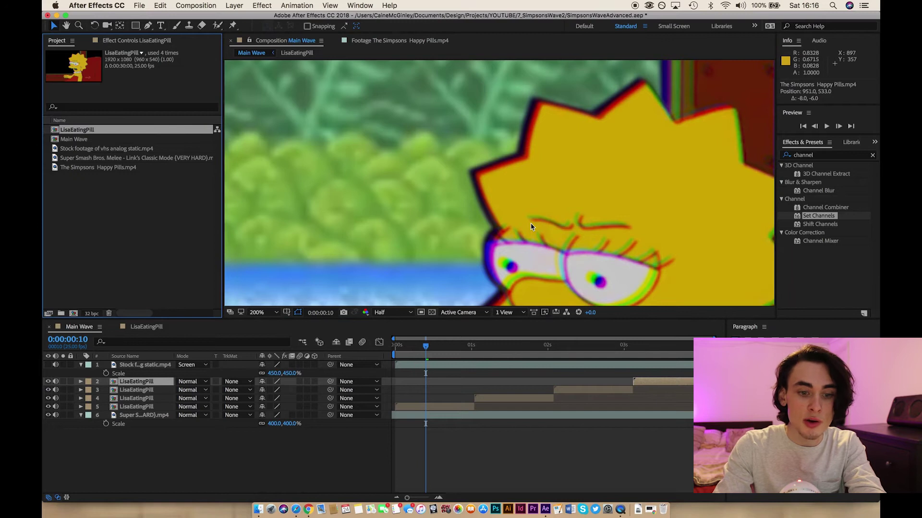
left_click(442, 246)
key("comma")
key("comma")
key("comma")
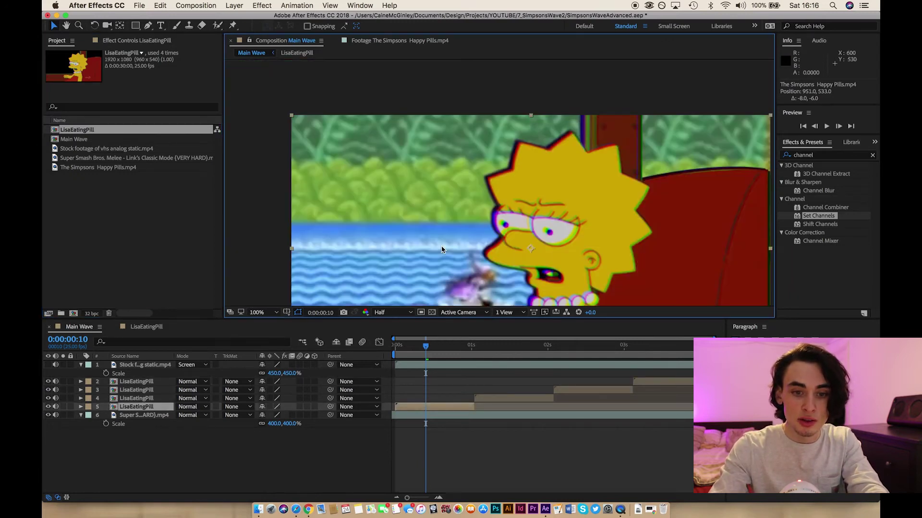
key("h")
left_click(533, 240)
left_click_drag(534, 240, 519, 235)
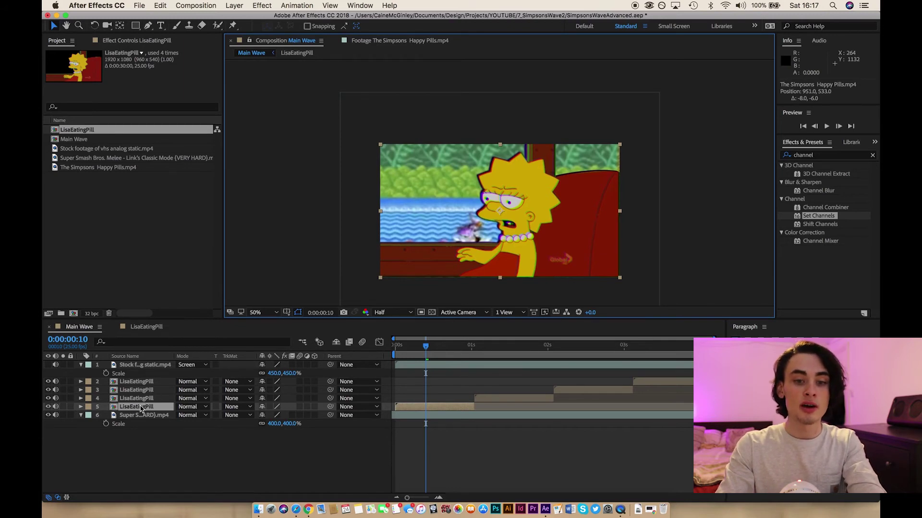
Add an adjustment layer at the top of Main Wave and apply the Tint effect to it
right_click(126, 440)
mouse_move(220, 399)
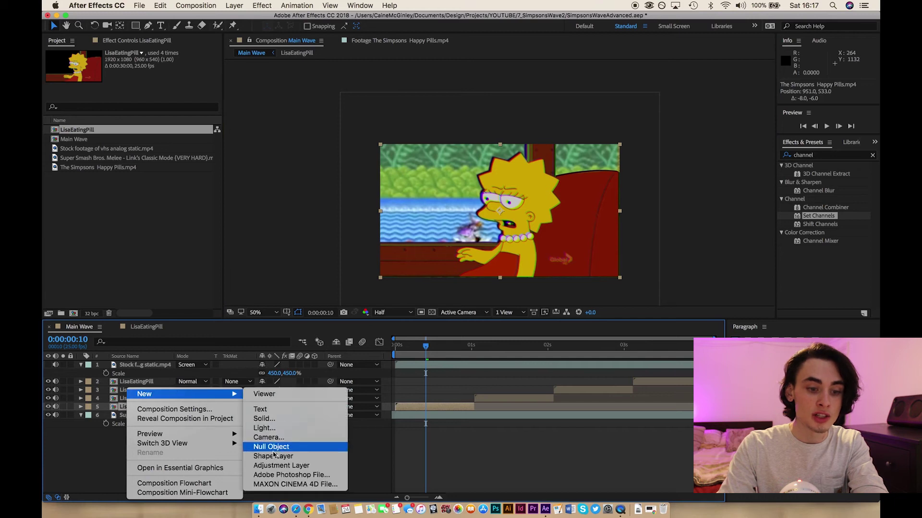
left_click(282, 465)
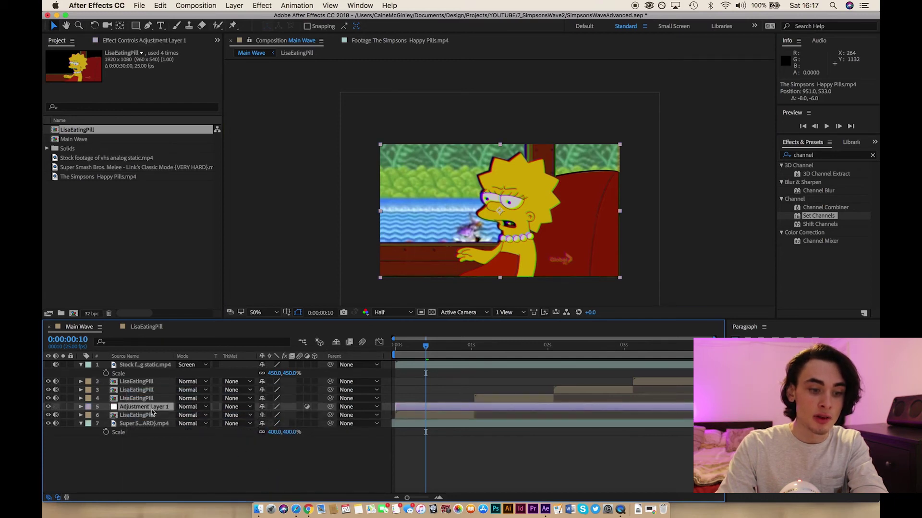
left_click_drag(152, 409, 148, 366)
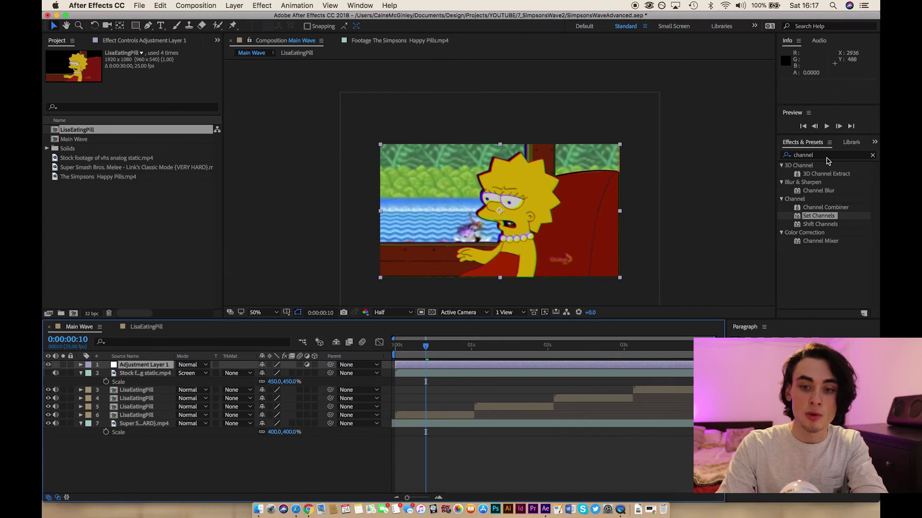
double_click(802, 155)
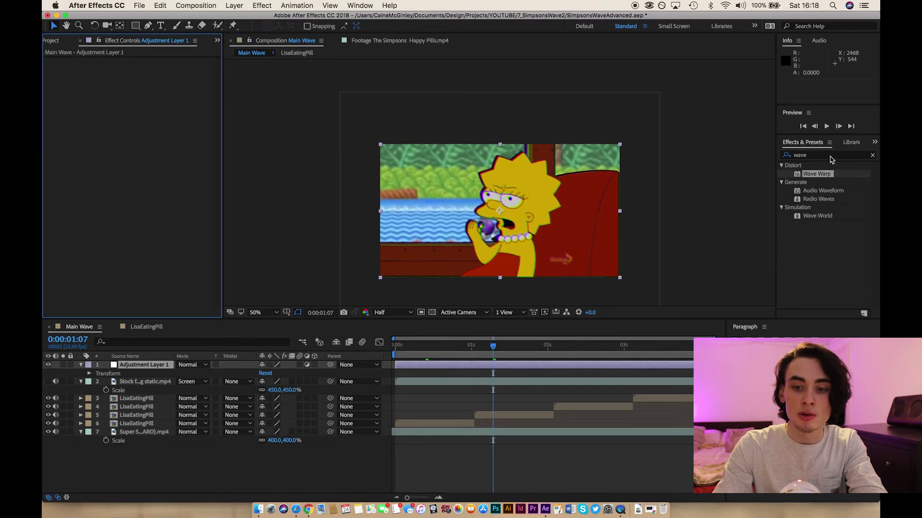
left_click(831, 158)
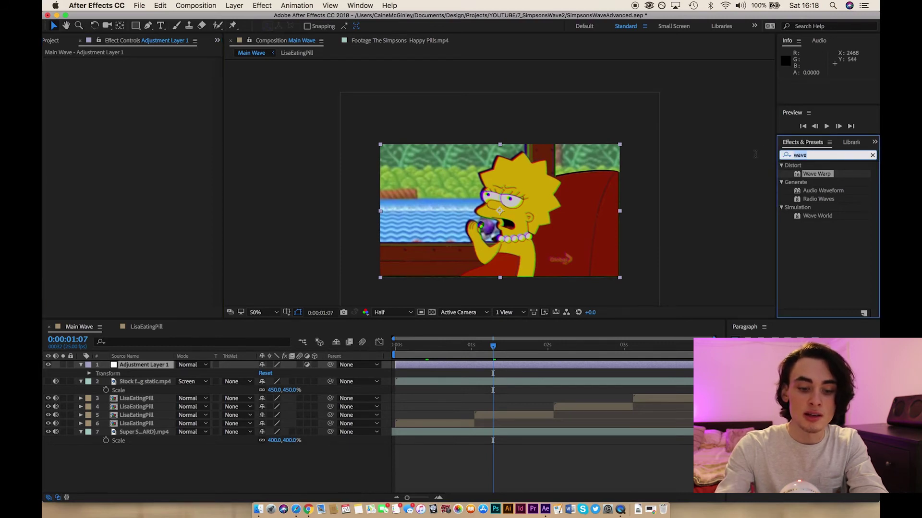
type("tint")
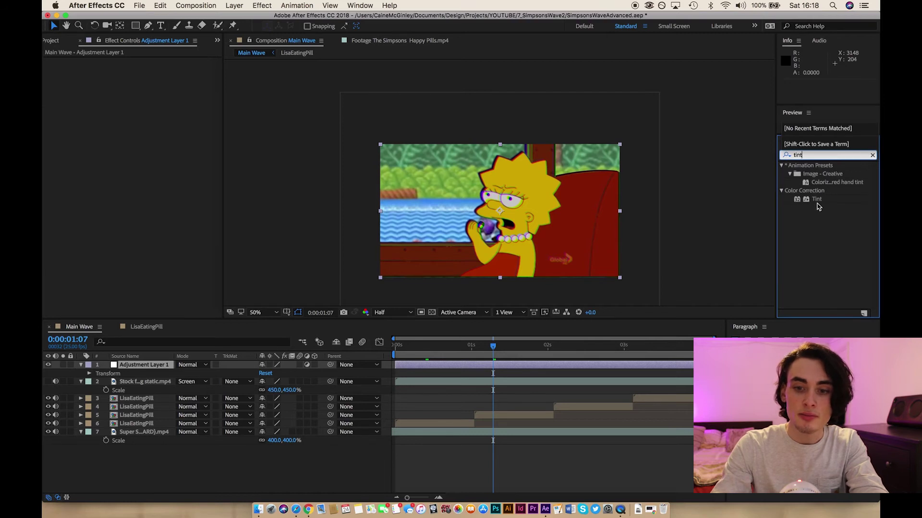
left_click_drag(817, 205, 142, 371)
Map white to a saturated magenta and lower the tint amount
left_click(145, 79)
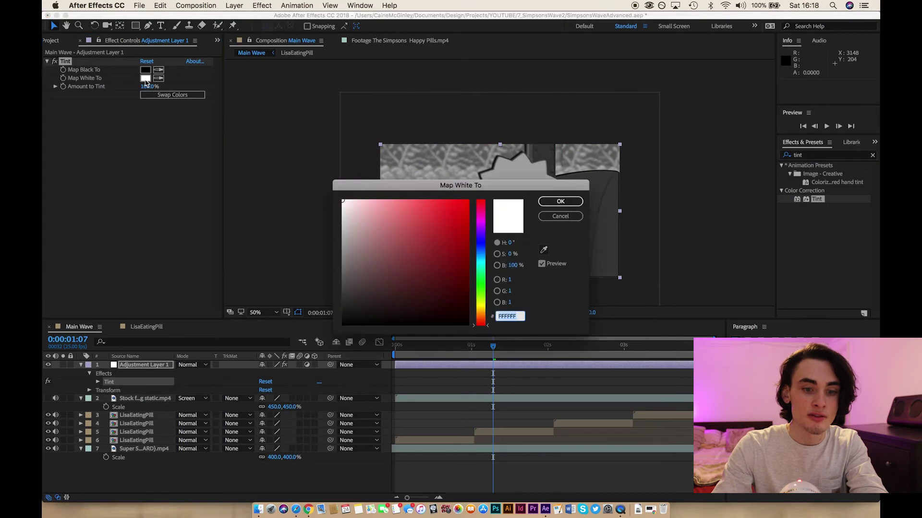
left_click_drag(481, 236, 481, 222)
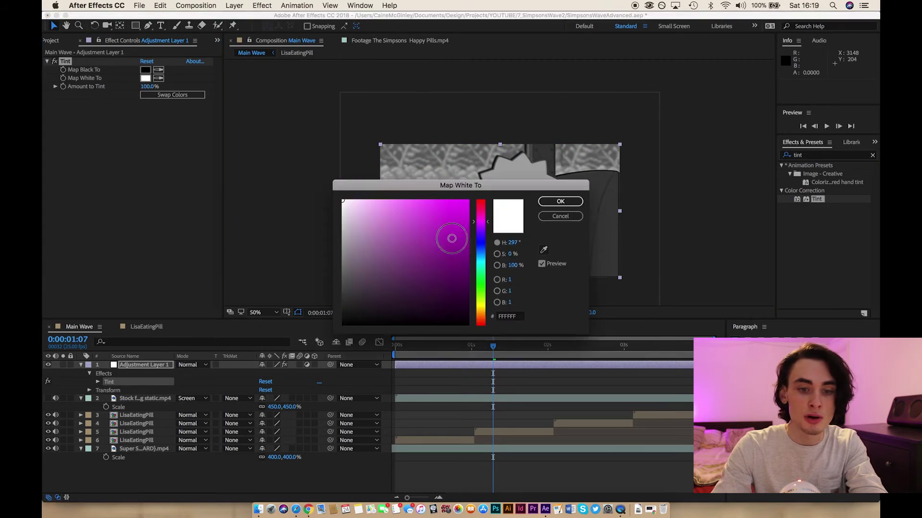
left_click(452, 212)
left_click(560, 201)
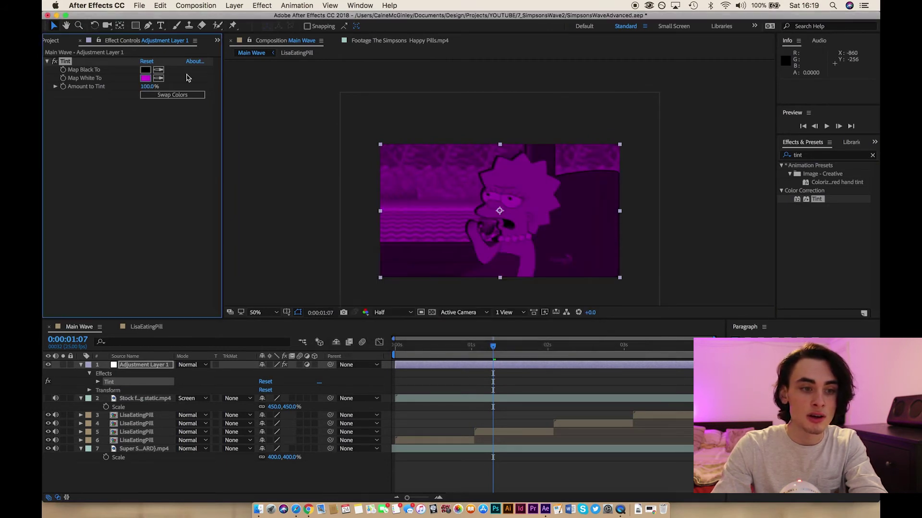
left_click_drag(150, 91, 125, 90)
Map black to a dusty pink and set the tint Amount to 37%
left_click(146, 70)
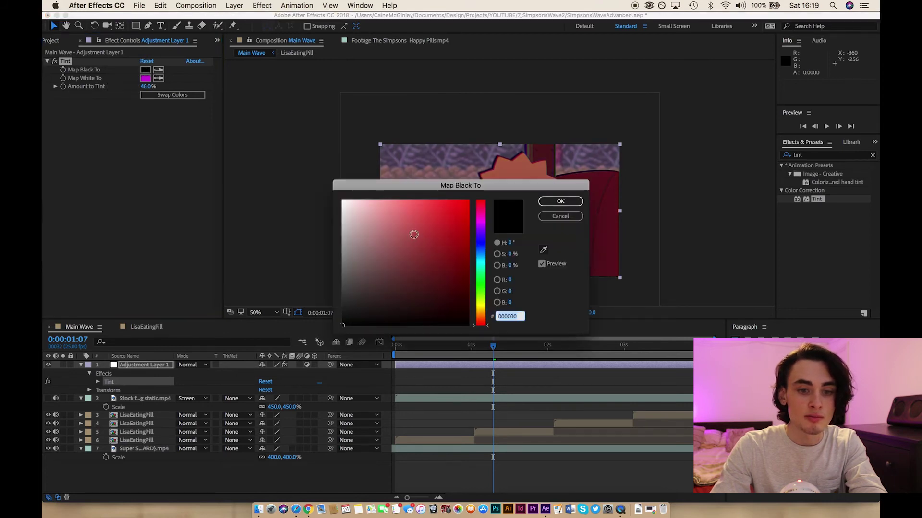
left_click_drag(411, 233, 375, 219)
left_click(575, 203)
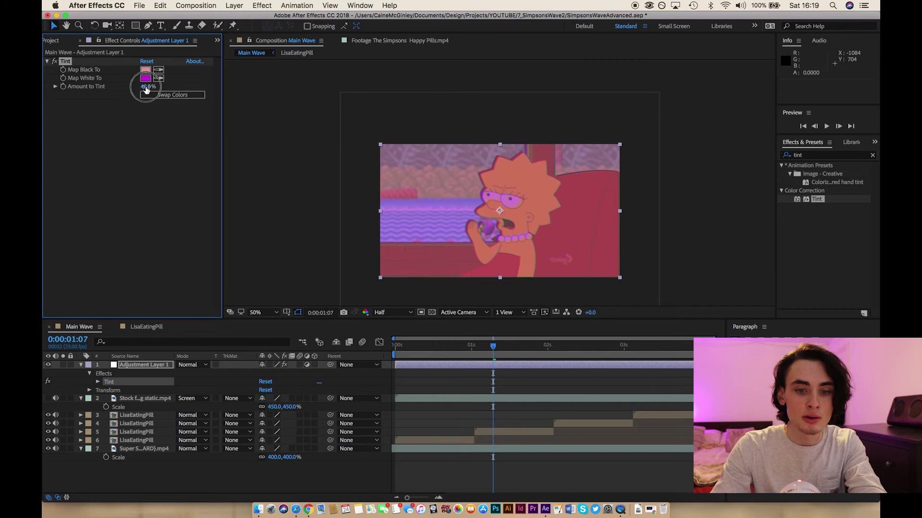
left_click_drag(146, 87, 140, 87)
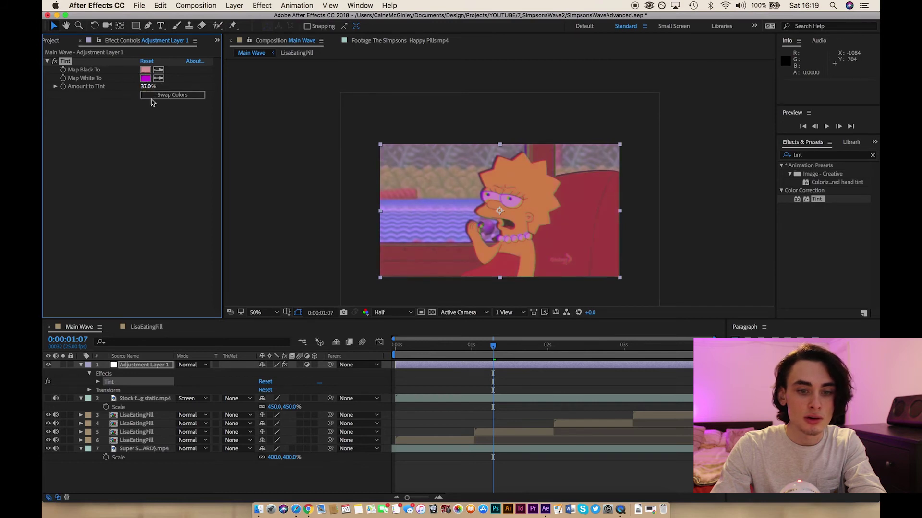
left_click(256, 313)
left_click(272, 332)
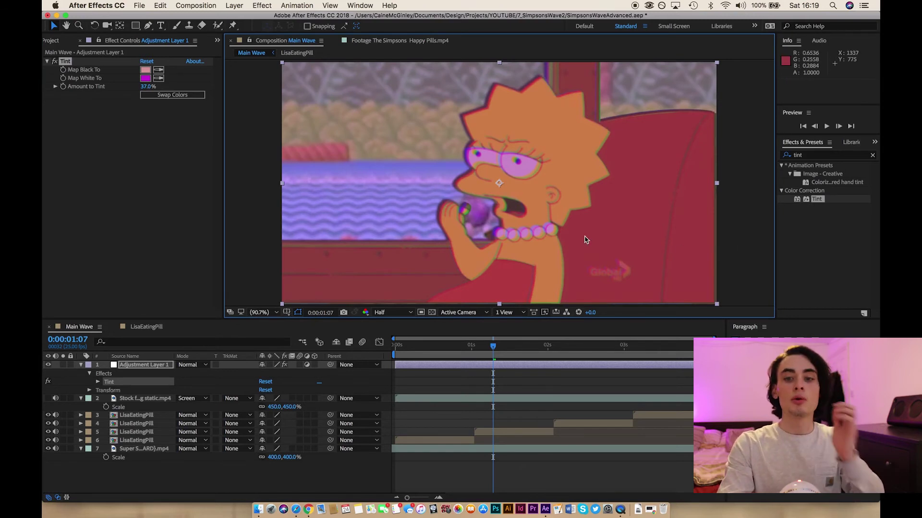
Apply Noise to Adjustment Layer 1 with Amount of Noise set to 10%
left_click(827, 157)
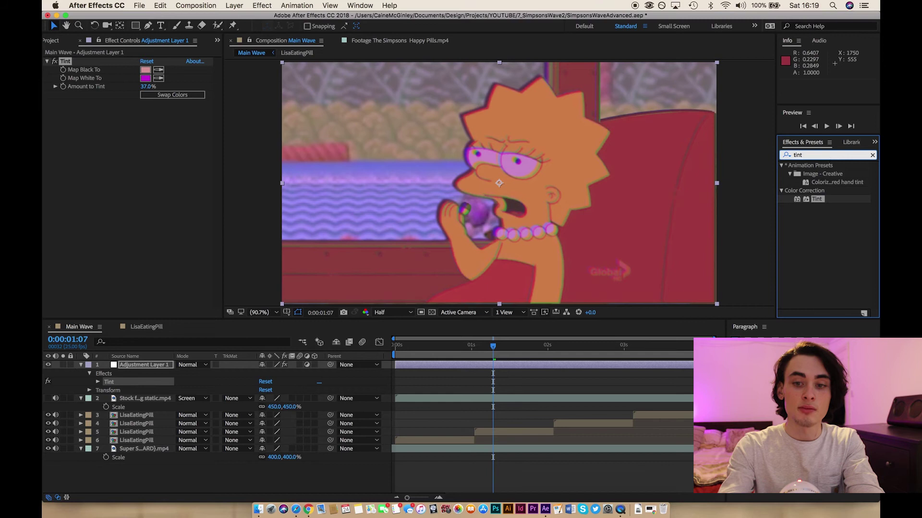
key("BackSpace")
key("BackSpace")
key("BackSpace")
key("BackSpace")
left_click(786, 154)
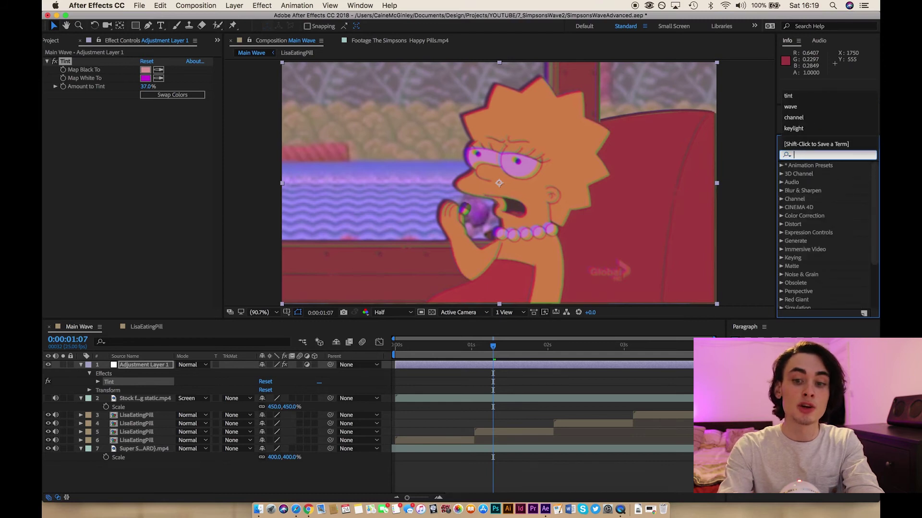
type("noise")
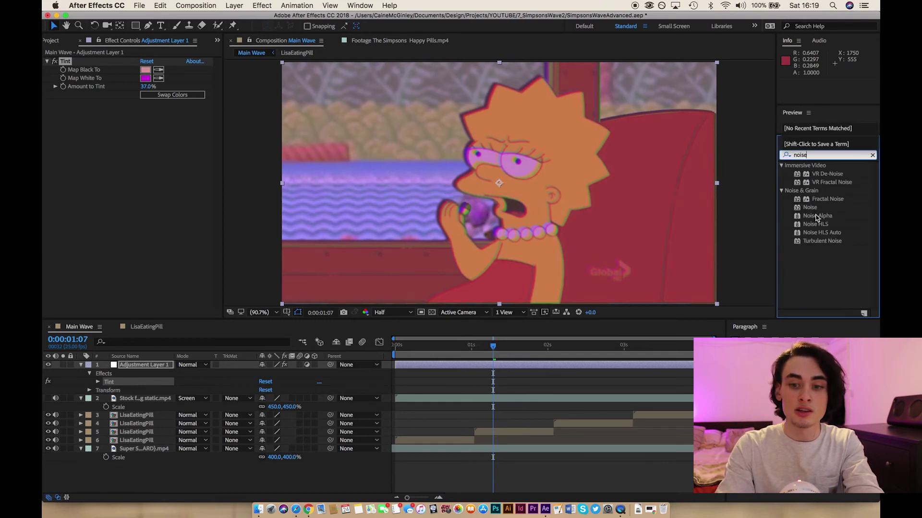
left_click_drag(813, 209, 571, 222)
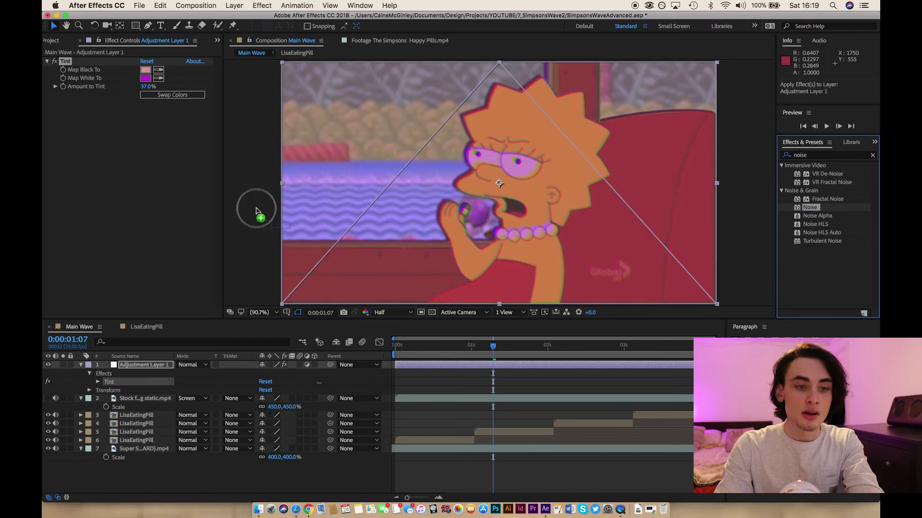
left_click_drag(203, 183, 138, 179)
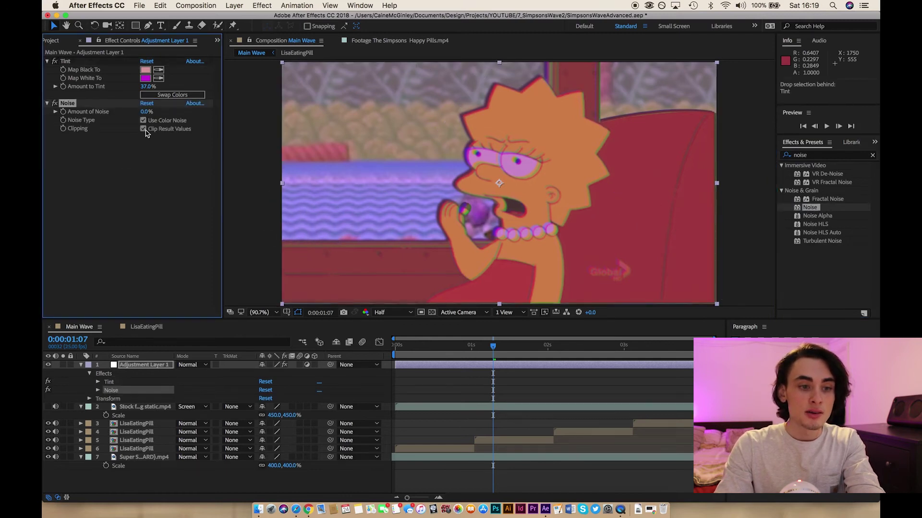
left_click(146, 112)
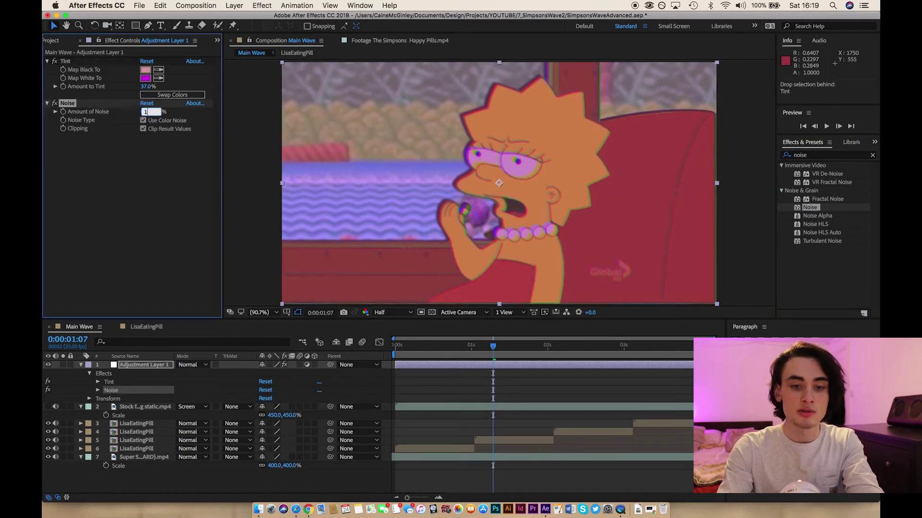
type("10")
key("Return")
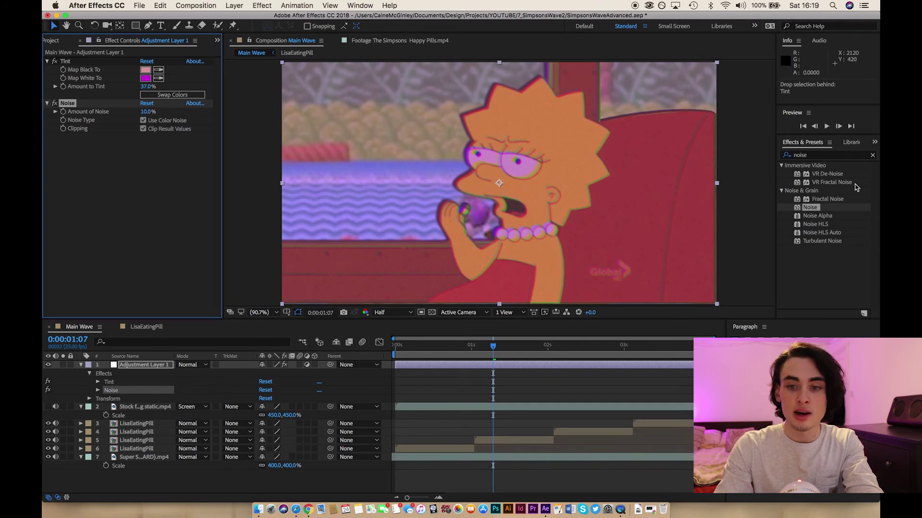
left_click(825, 155)
Add Gaussian Blur (Legacy) below the Noise effect and set Blurriness to 3.0
type("gai")
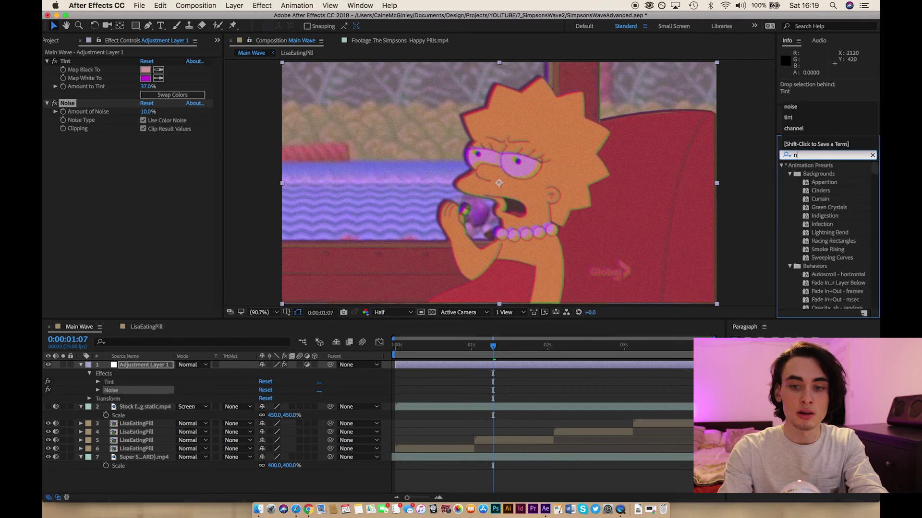
key("BackSpace")
type("us")
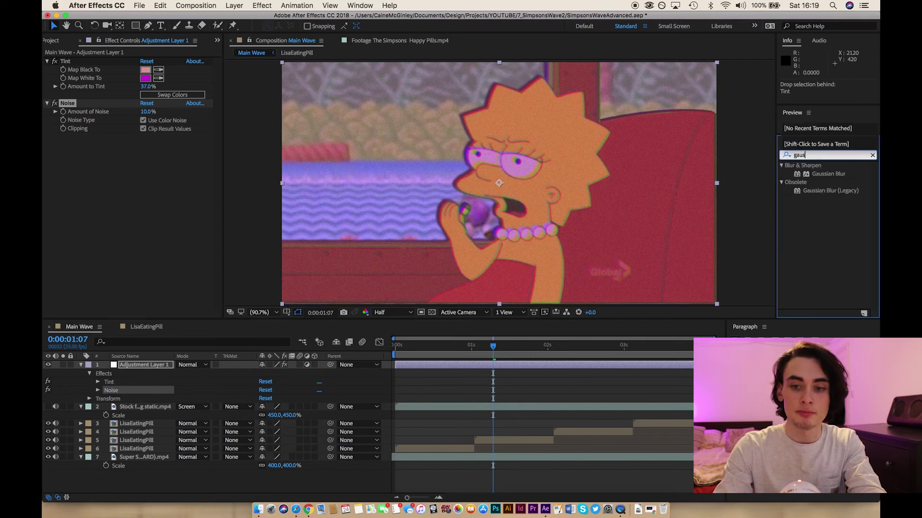
left_click_drag(835, 191, 144, 259)
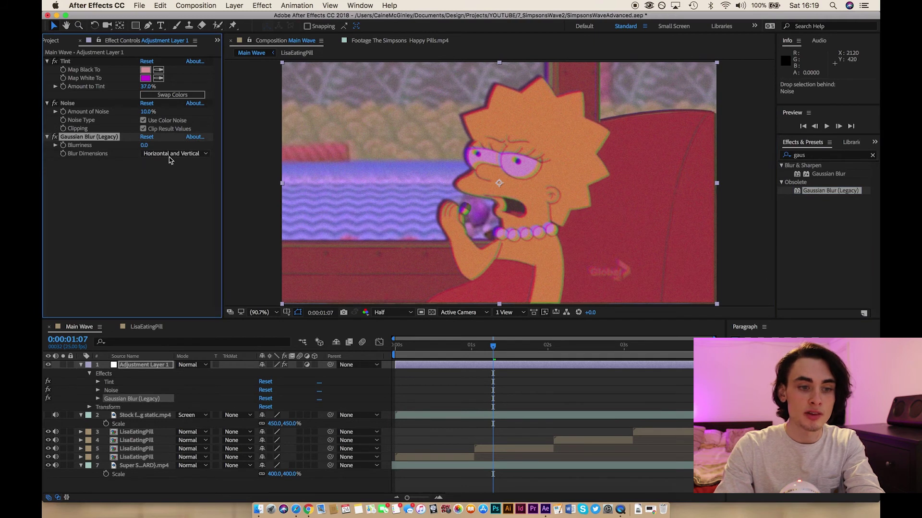
left_click(144, 145)
type("2")
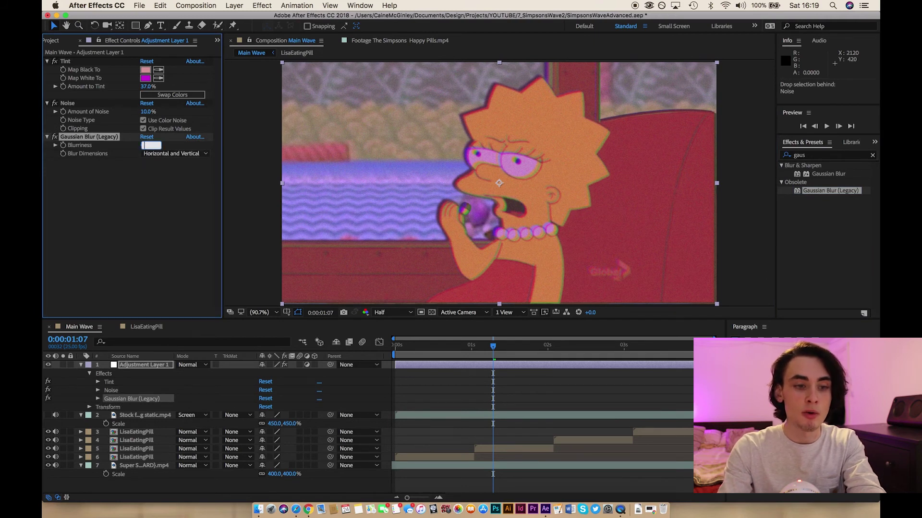
type("5")
key("Return")
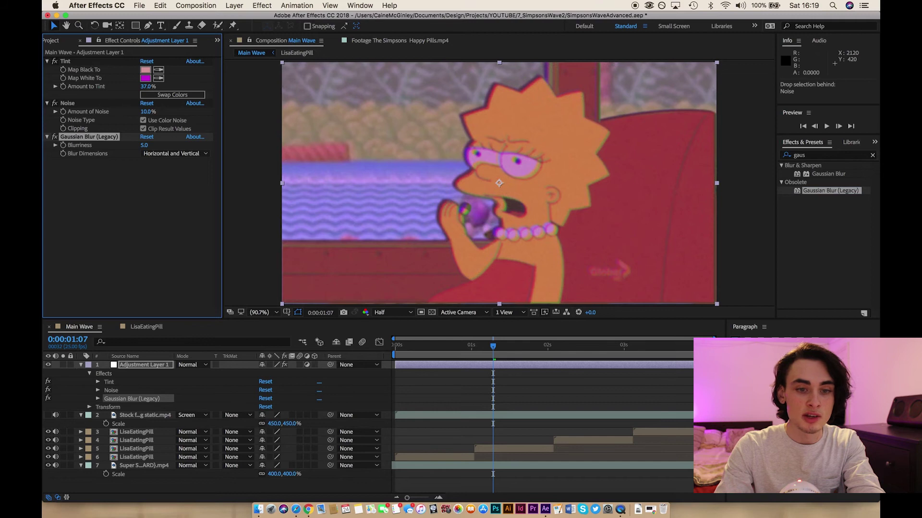
left_click(144, 146)
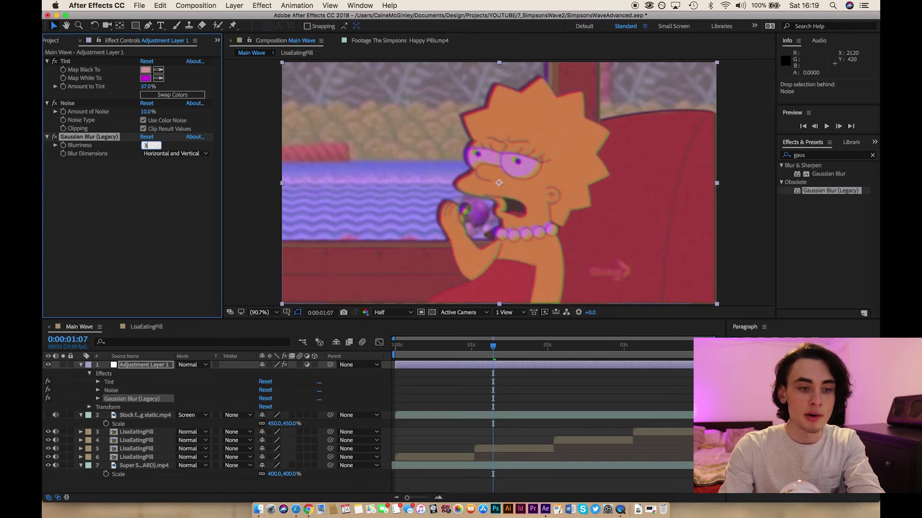
key("Return")
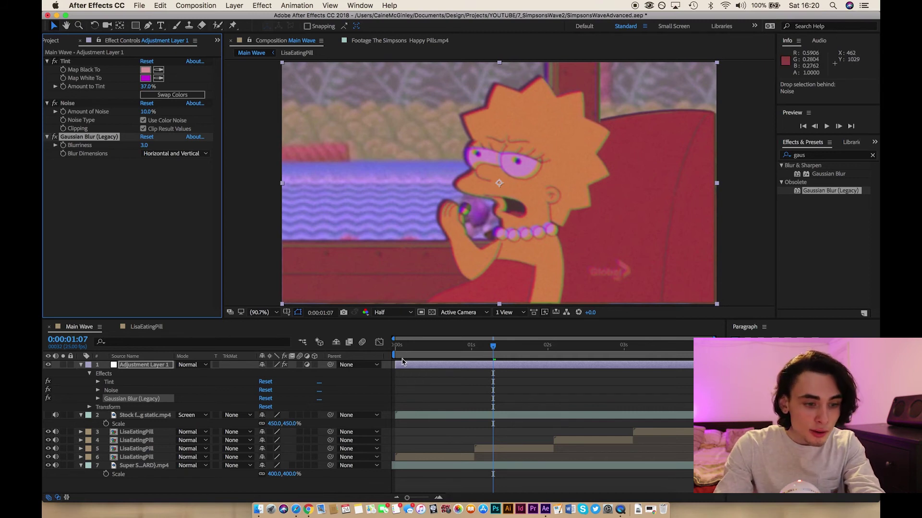
Add Turbulent Displace to Adjustment Layer 1 and set its Amount to 10.0
left_click(81, 365)
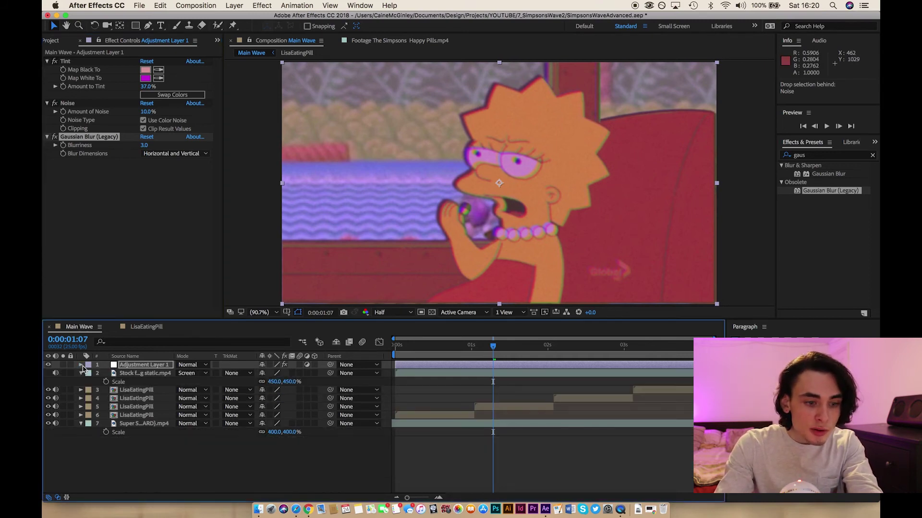
left_click(80, 373)
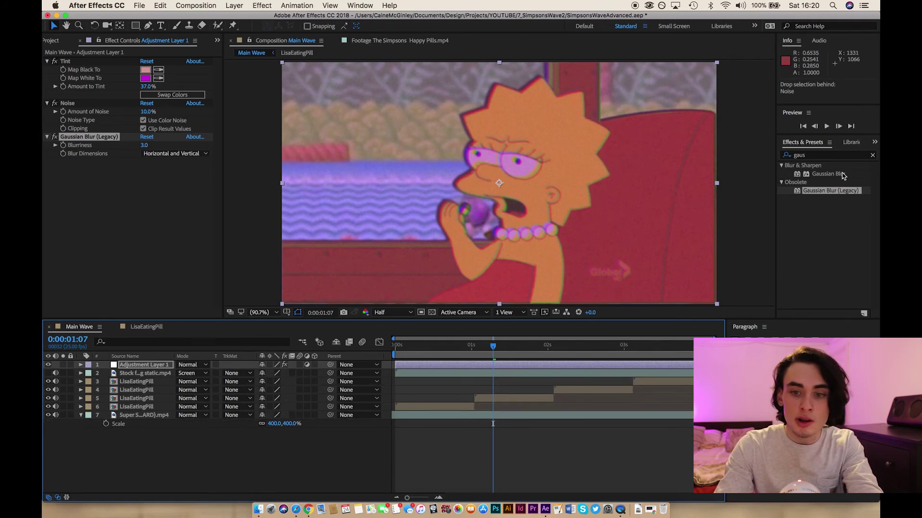
double_click(815, 155)
type("turb")
left_click_drag(824, 174, 84, 234)
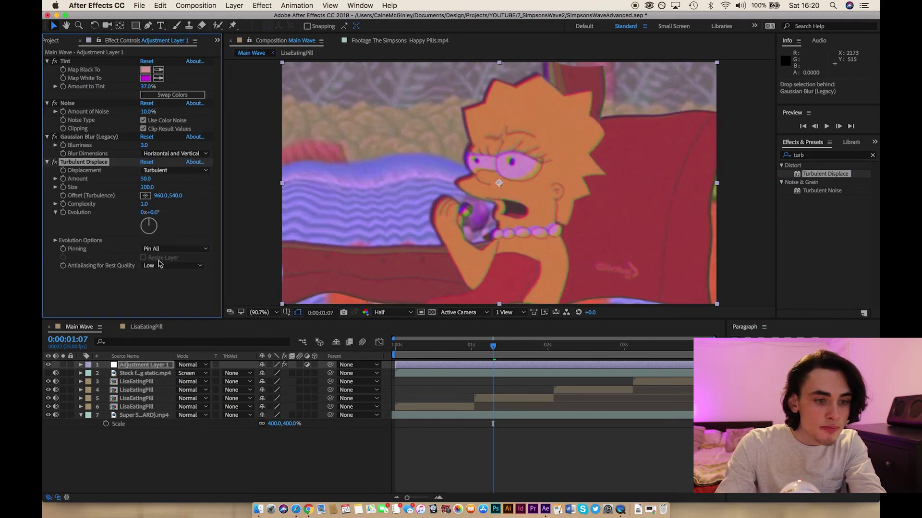
left_click(146, 180)
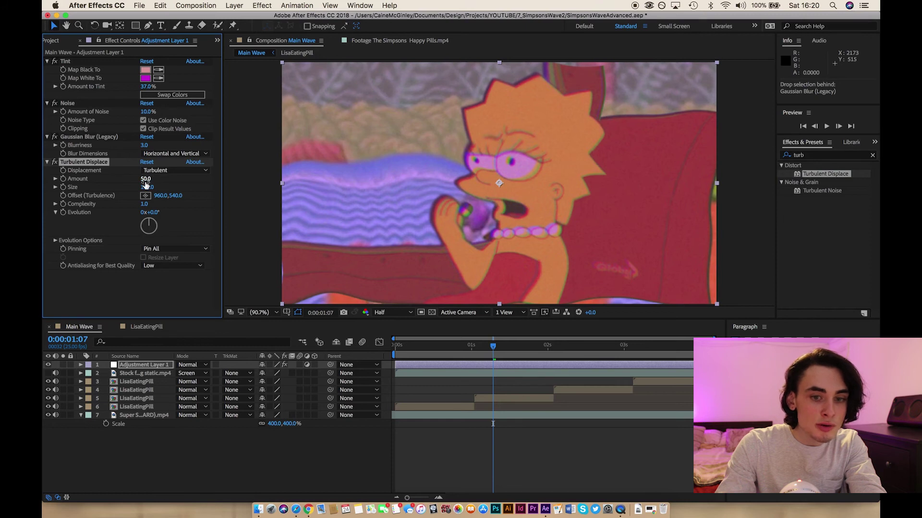
mouse_move(146, 185)
left_mouse_down()
mouse_move(120, 184)
mouse_move(134, 184)
left_mouse_up()
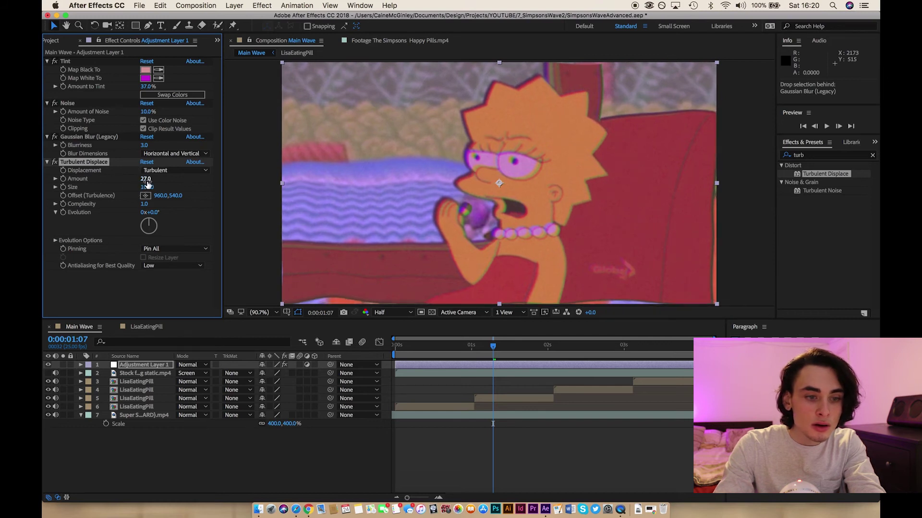
left_click(147, 181)
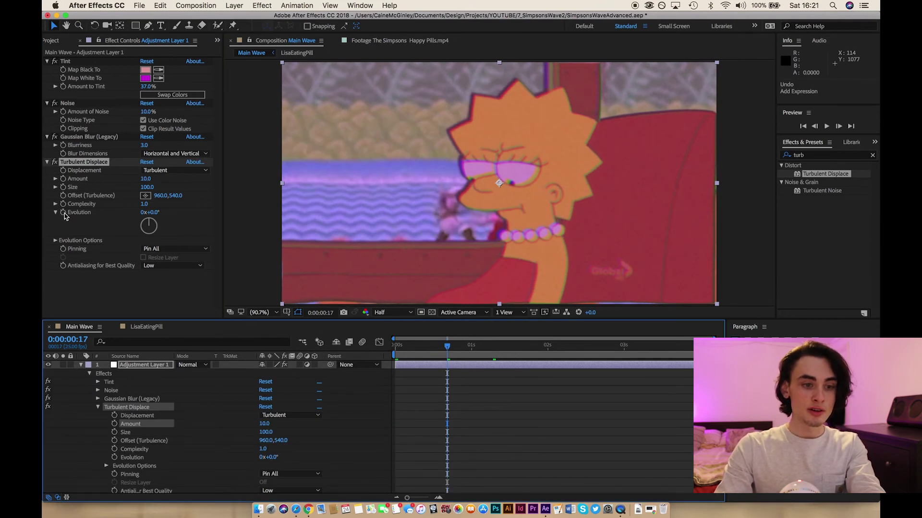
Keyframe Turbulent Displace Evolution from 0x at the start to 1x+0.0° at 0:00:04:03
left_click(64, 213)
left_click(447, 458)
left_click_drag(446, 458, 391, 457)
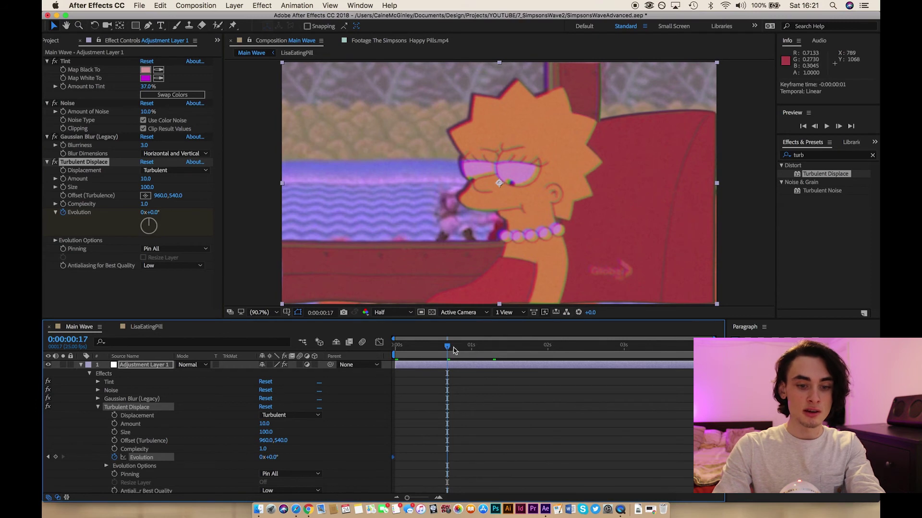
left_click_drag(451, 351, 709, 345)
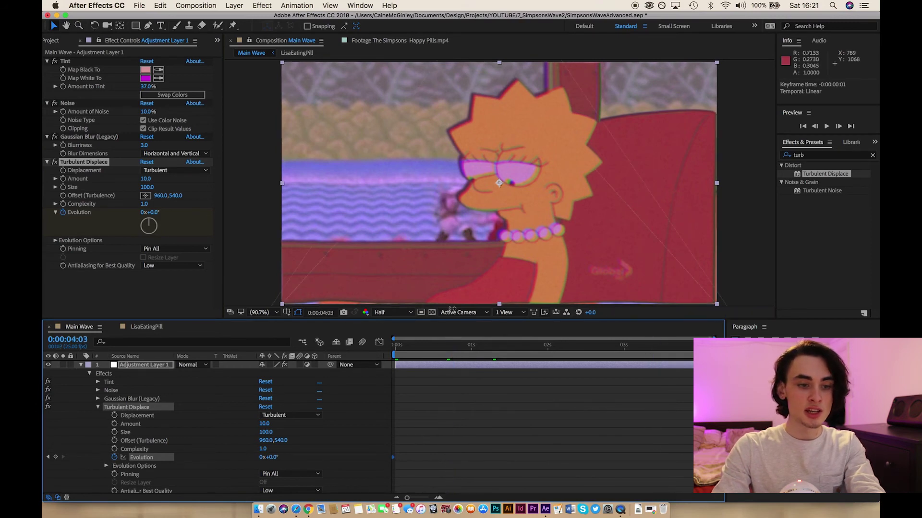
left_click(199, 226)
left_click(141, 213)
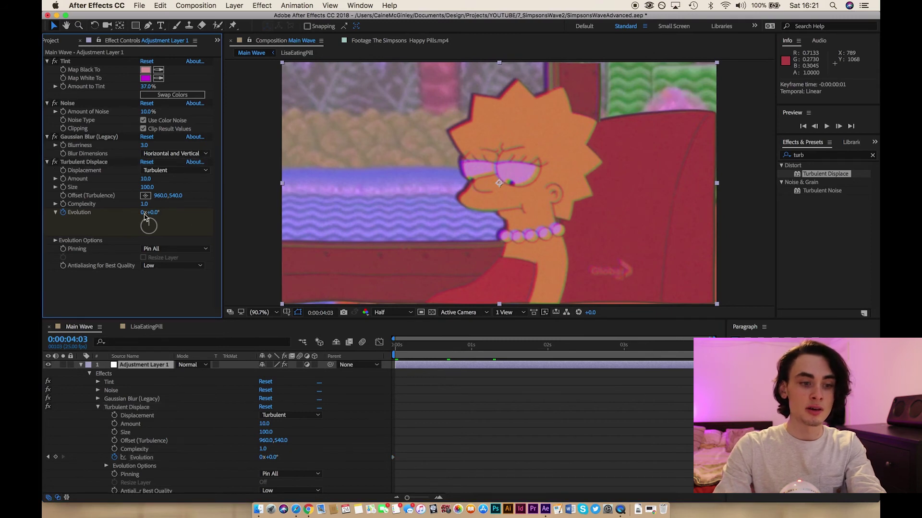
left_click(142, 212)
type("1")
key("Return")
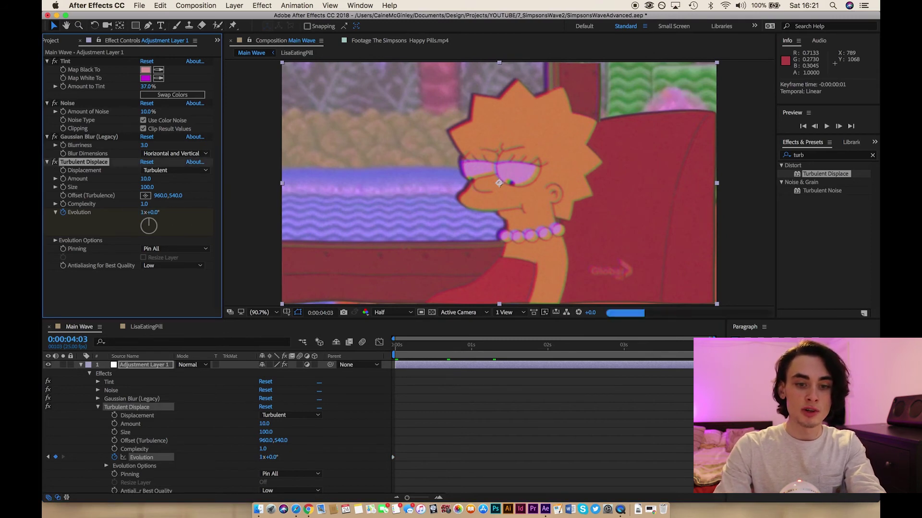
left_click(579, 347)
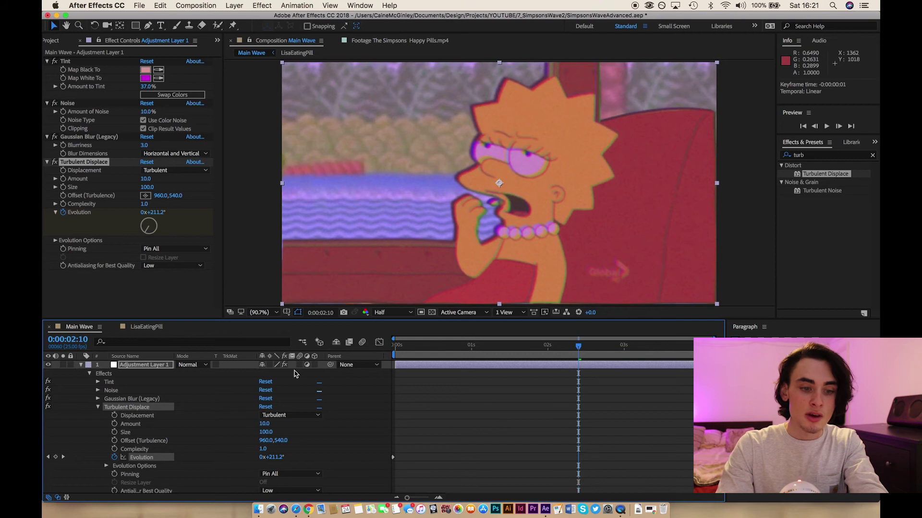
left_click(80, 366)
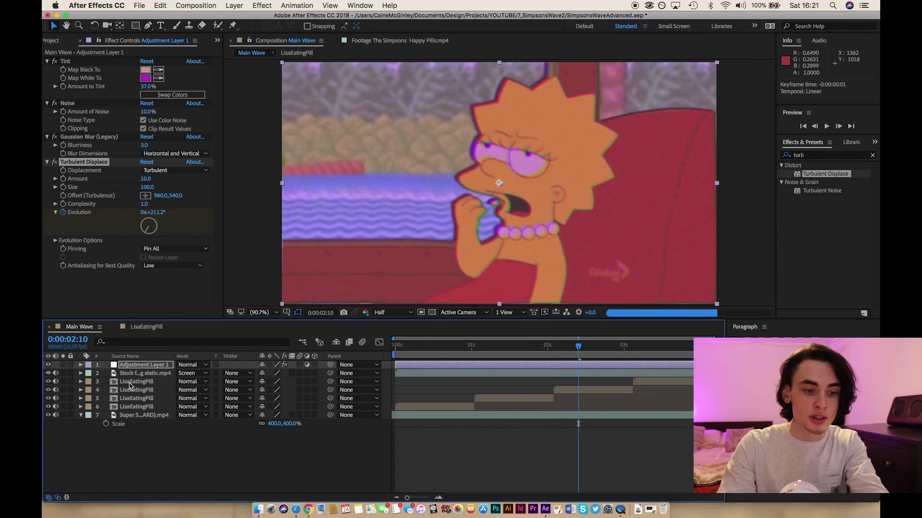
Move the static layer to the top and precompose all Main Wave layers as SIMPSONSWAVE
left_click_drag(136, 381, 137, 364)
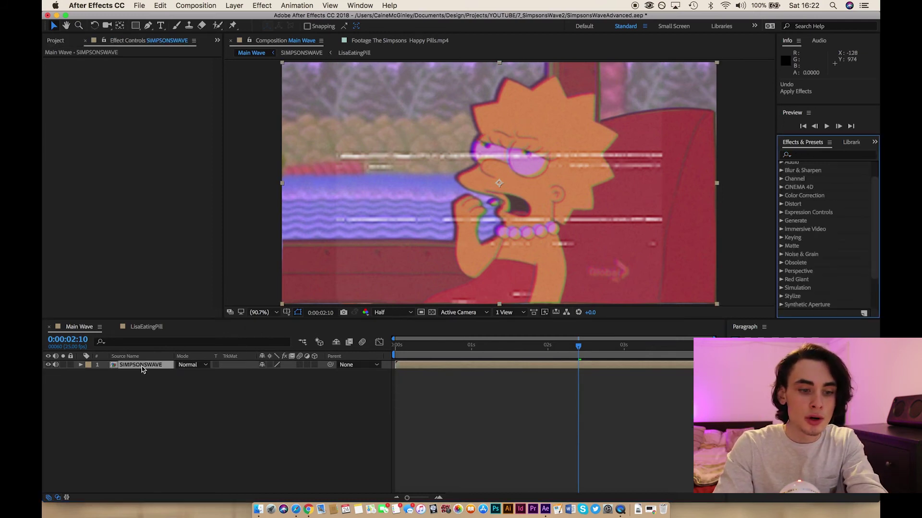
left_click(142, 370)
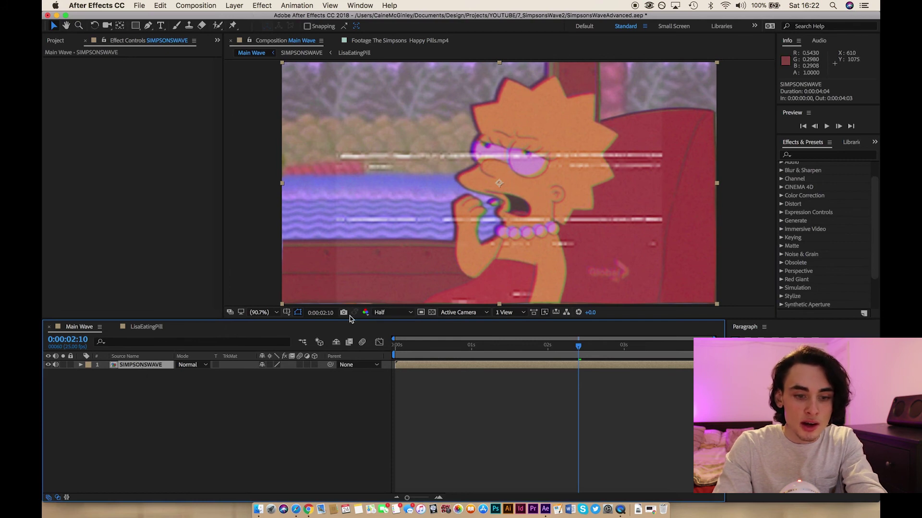
Draw a region of interest around Lisa and crop Main Wave to it, 1437 × 1080
left_click(421, 313)
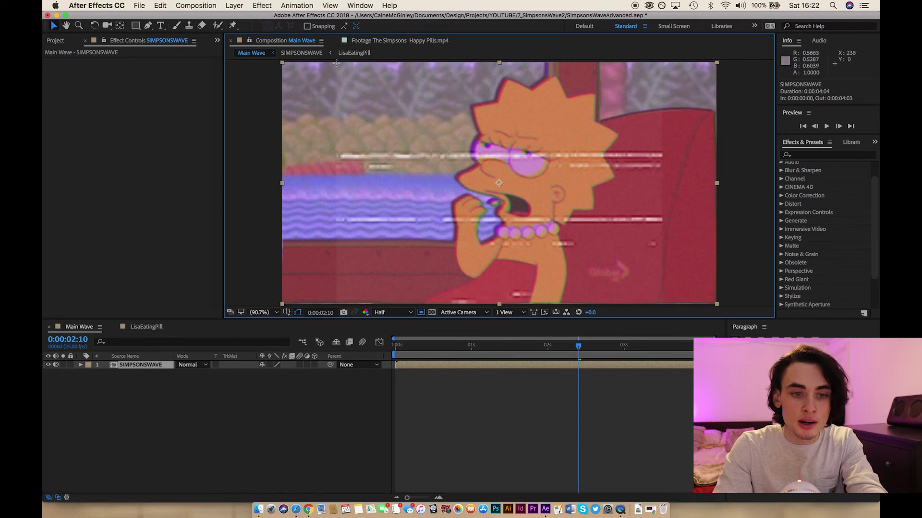
left_click_drag(336, 63, 660, 318)
left_click(197, 5)
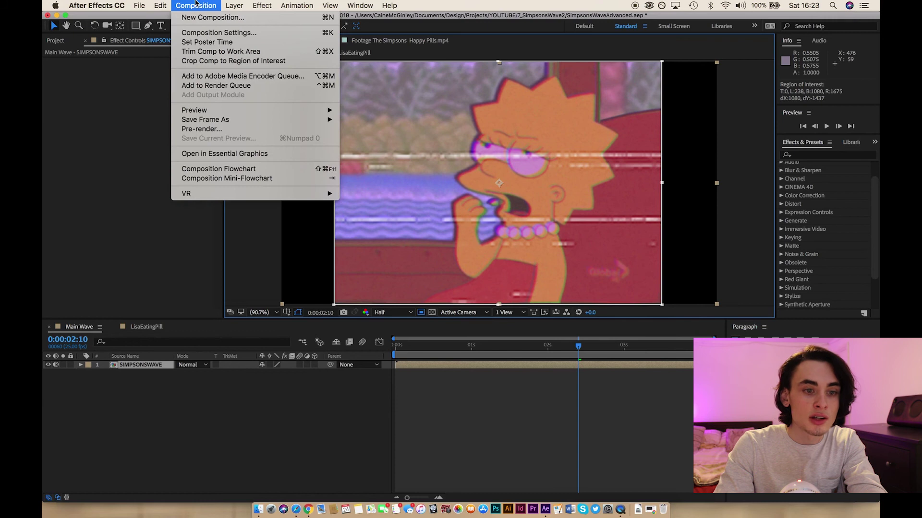
left_click(222, 61)
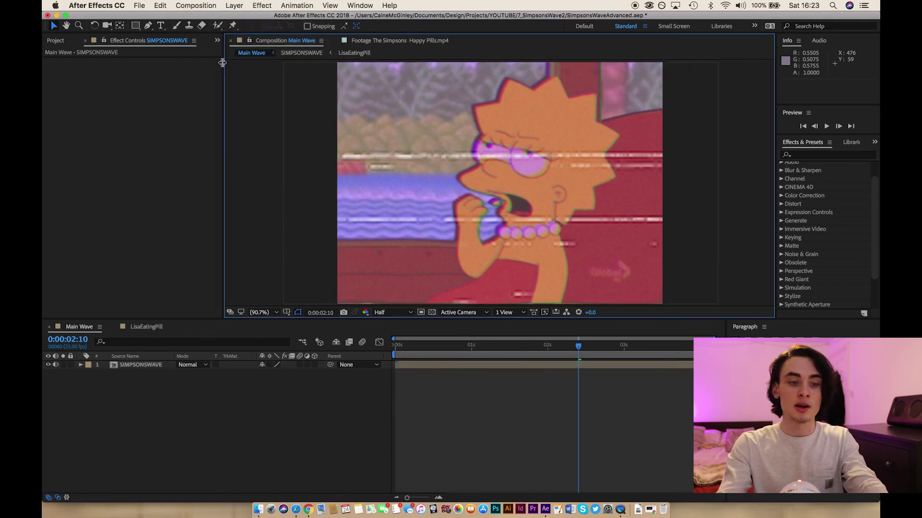
key("super+z")
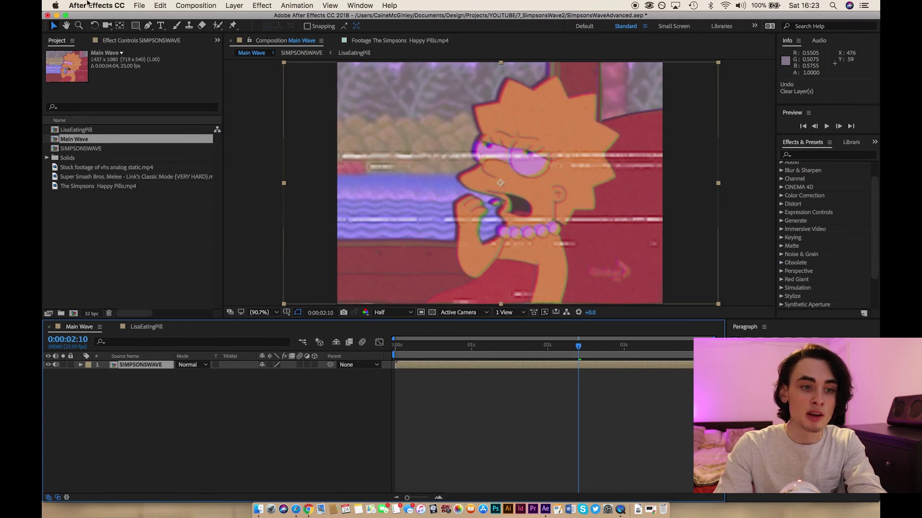
Create a 1920 × 1080 HDTV 1080 25 Comp 1 and place Main Wave in it
left_click(145, 6)
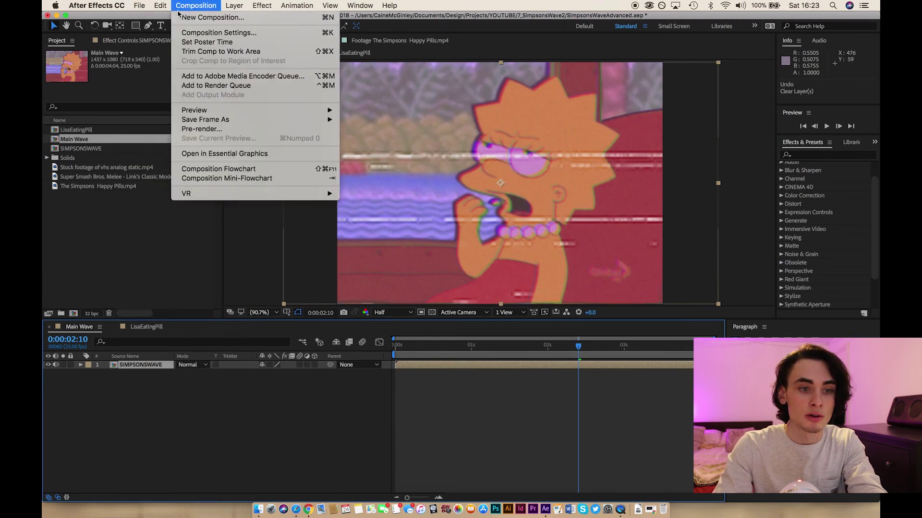
left_click(201, 17)
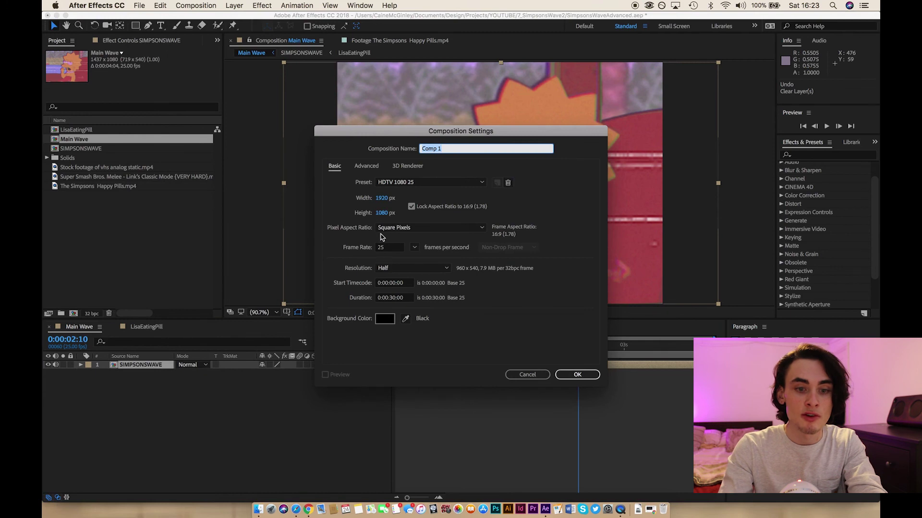
key("Return")
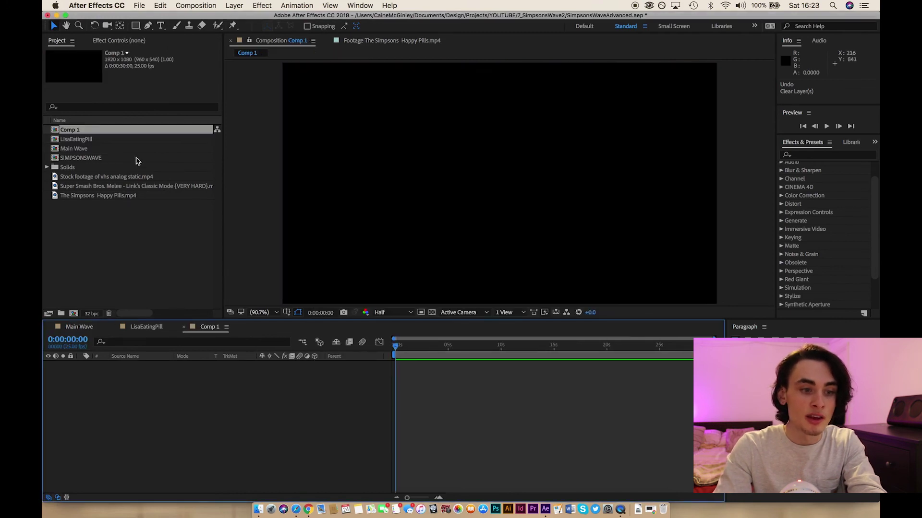
left_click_drag(73, 148, 262, 414)
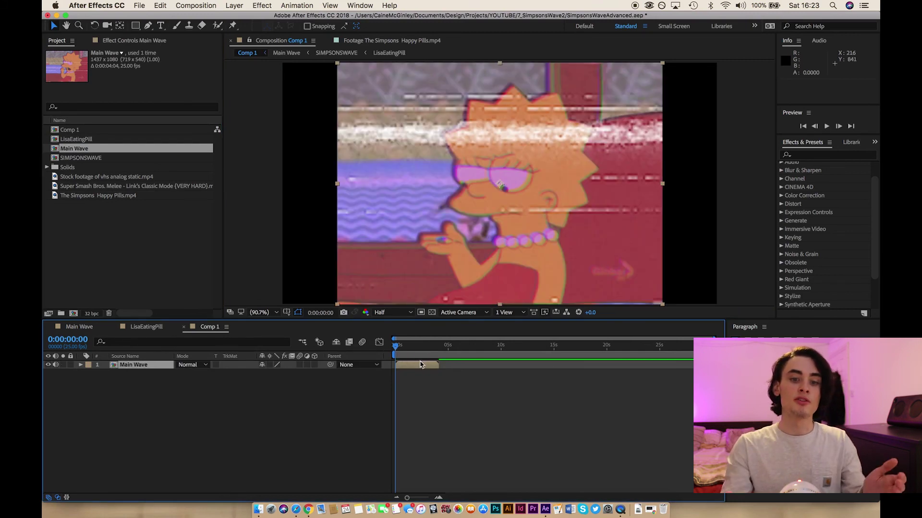
Duplicate Main Wave four times and stagger the copies back to back, ending around 21 seconds
left_click_drag(408, 349, 422, 351)
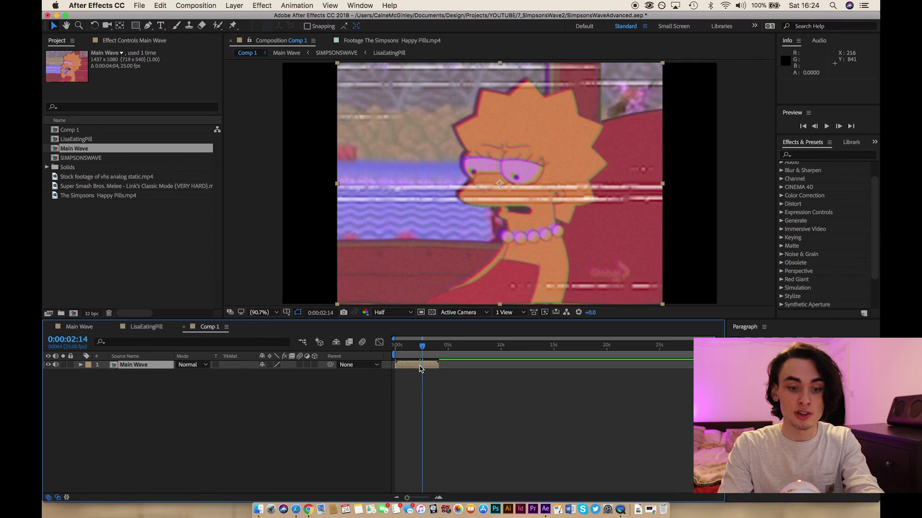
key("super+d")
key("super+d")
key("super+d")
key("super+d")
left_click(409, 393)
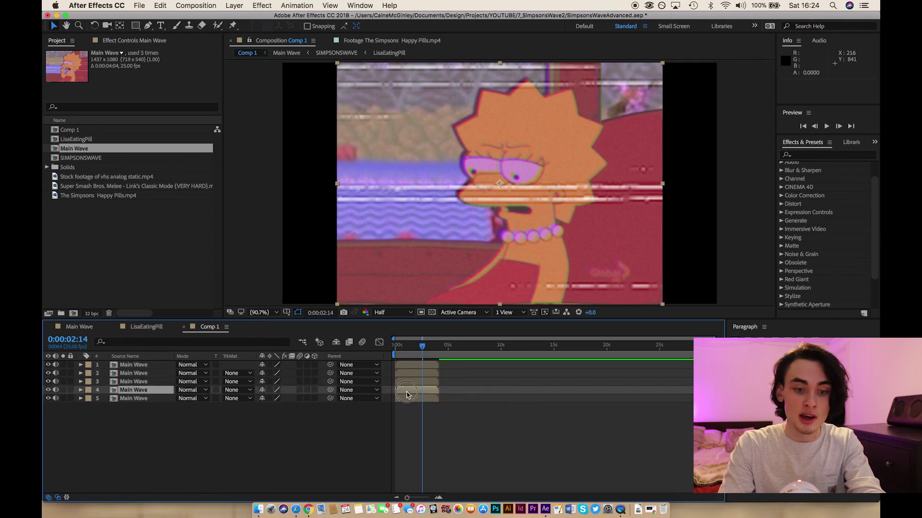
left_click_drag(409, 393, 504, 389)
left_click(437, 386)
left_click_drag(408, 373, 543, 373)
left_click_drag(414, 365, 593, 376)
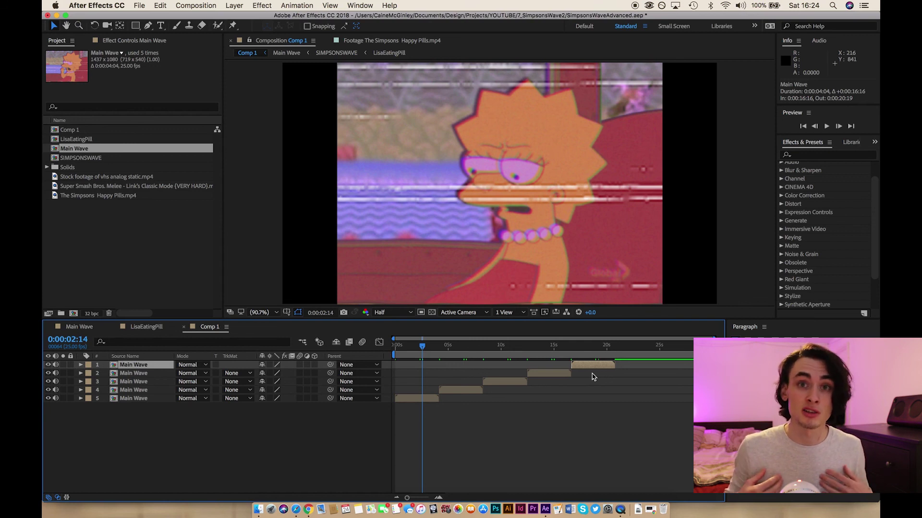
left_click(423, 355)
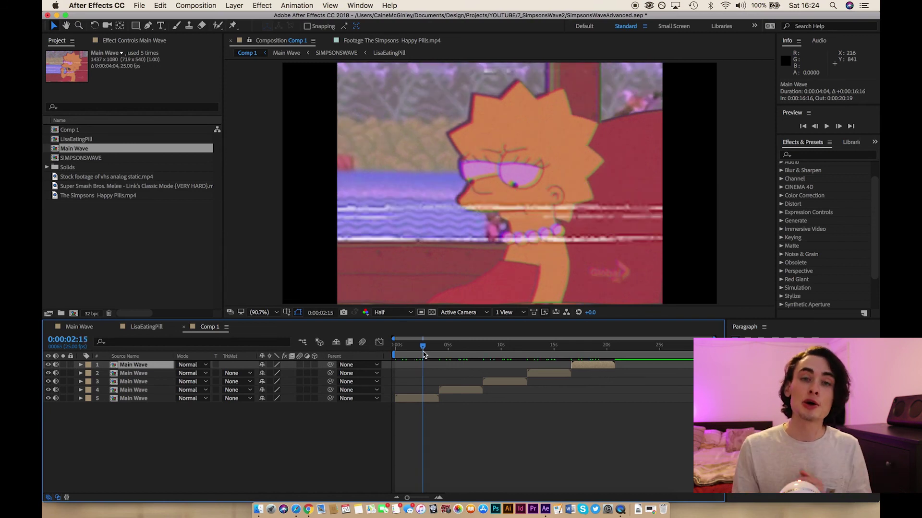